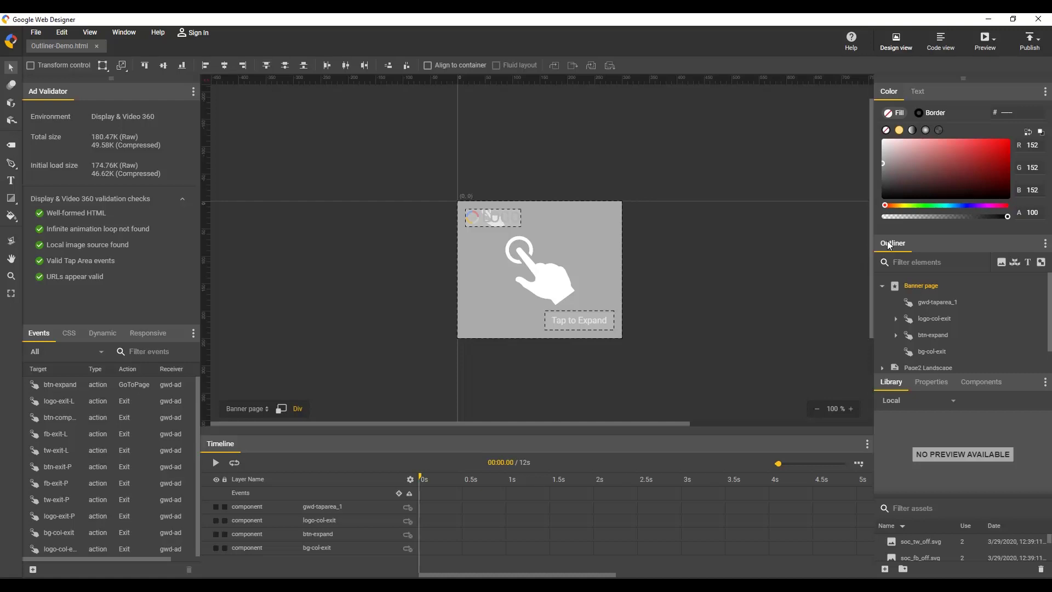
- Collapse the Ad Validator and Events lists and dock the Outliner beside the Events panel
click(46, 96)
click(38, 109)
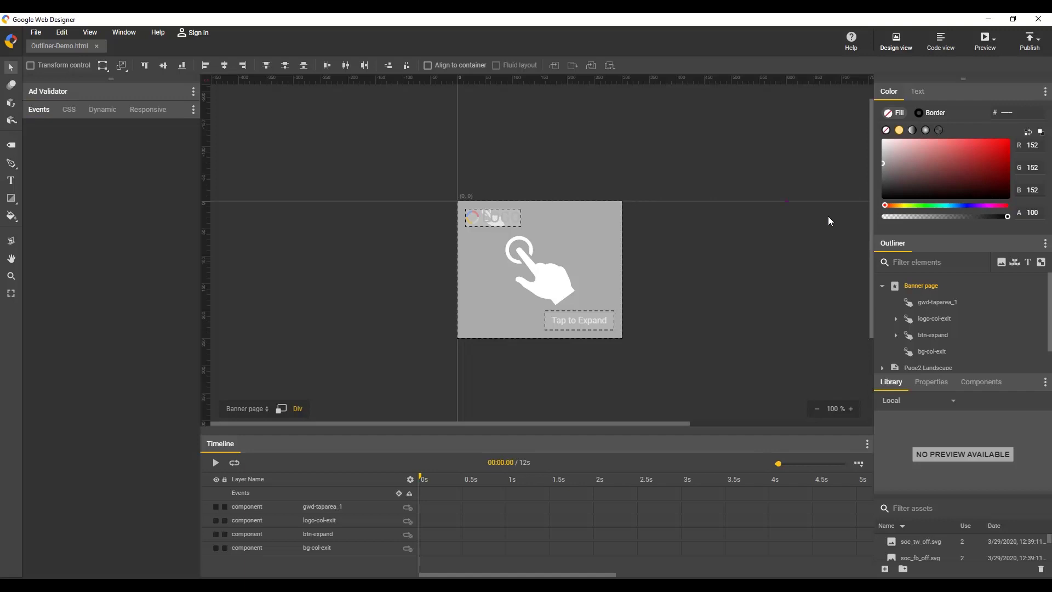
drag(893, 243, 86, 144)
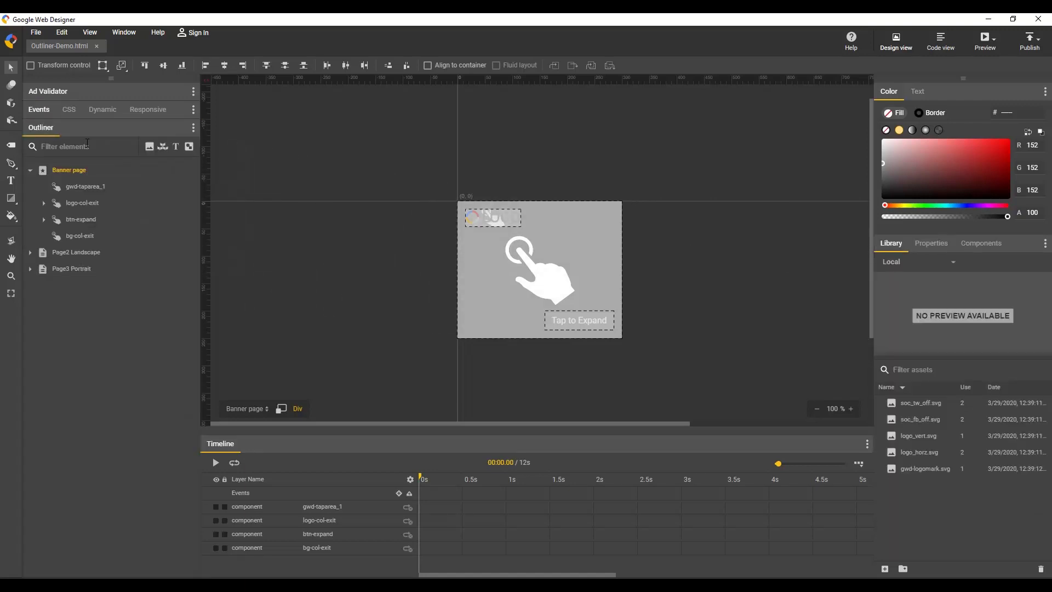
- Show Page2 Landscape, then Page3 Portrait, and collapse Page3 Portrait's element list
click(94, 257)
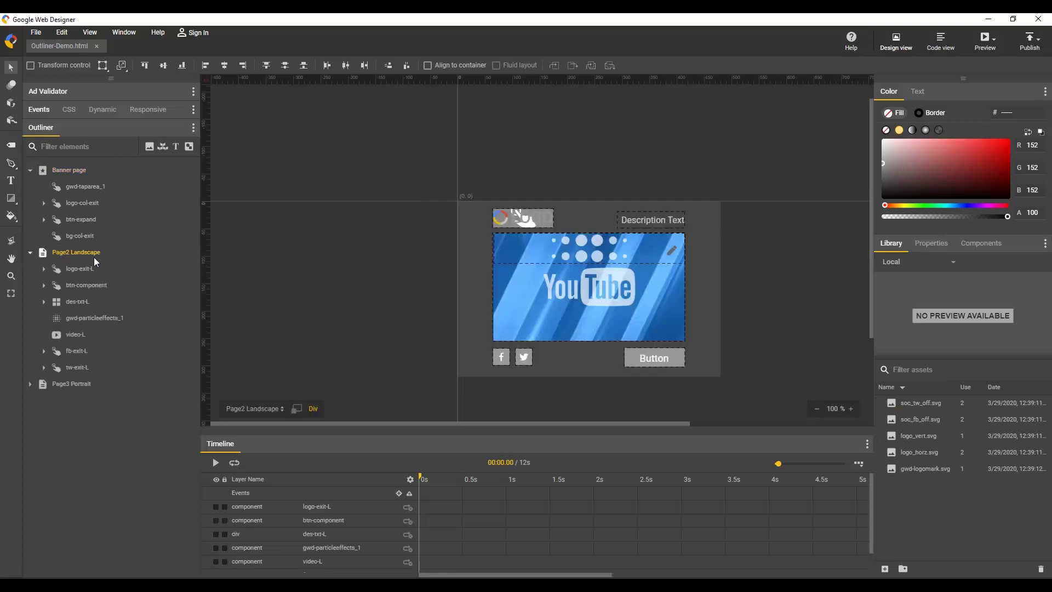
click(87, 380)
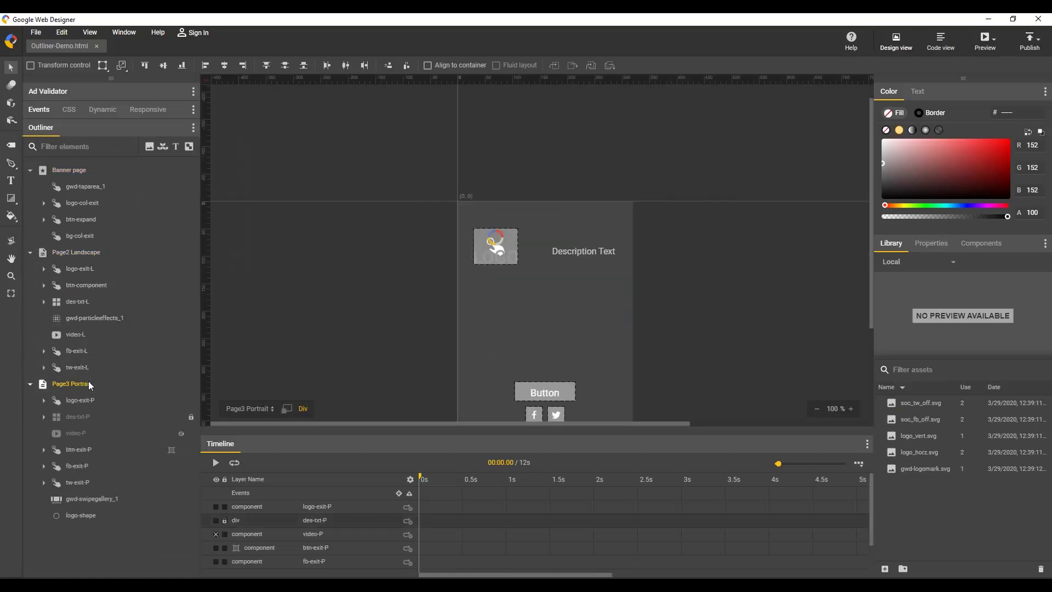
click(31, 384)
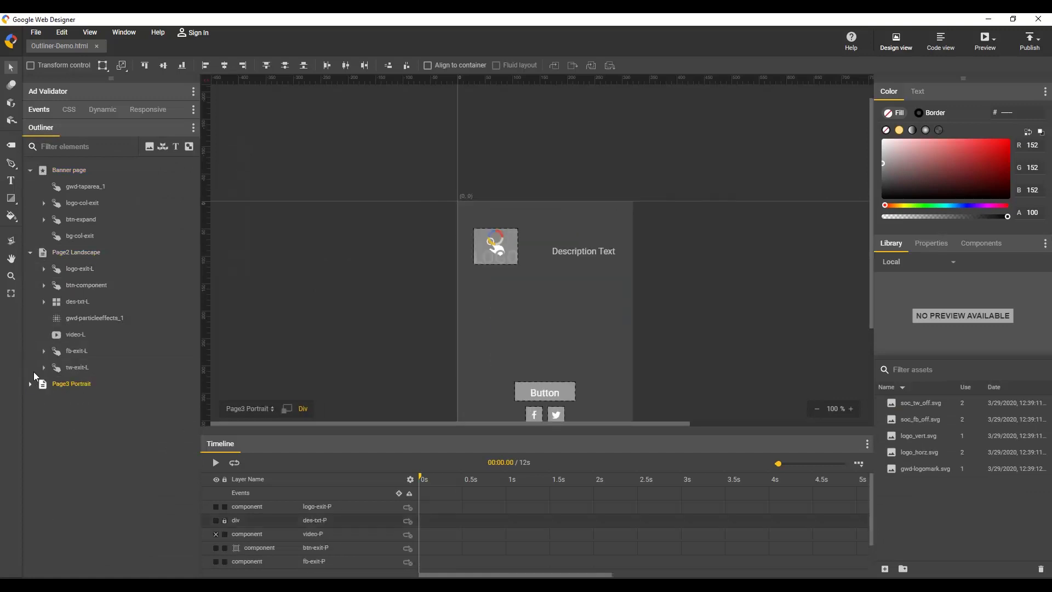
- Toggle logo-exit-L, expand every nested element under Page2 Landscape, and select desc-txt
click(43, 270)
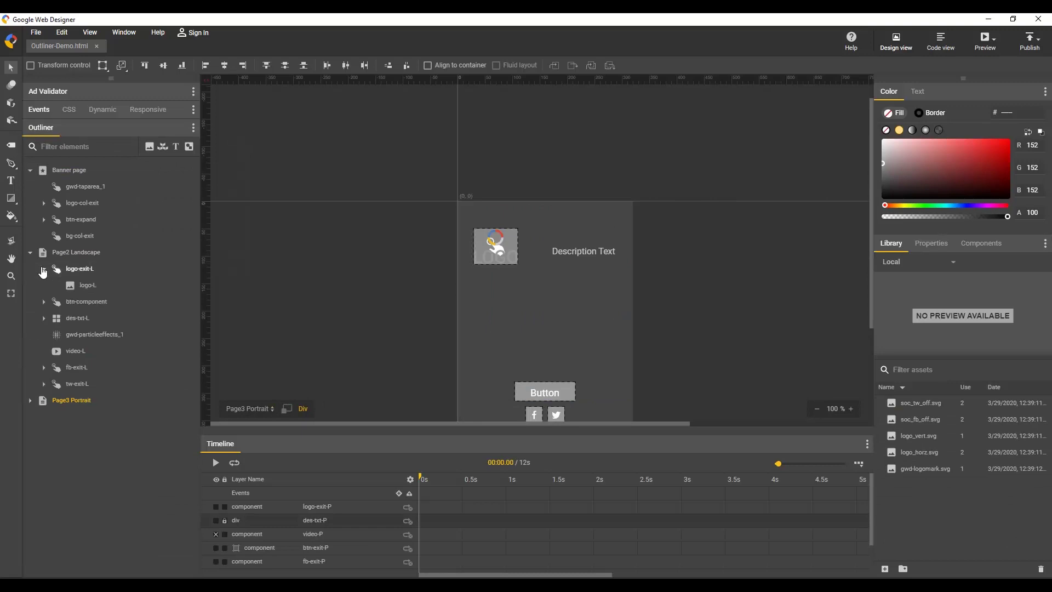
click(43, 270)
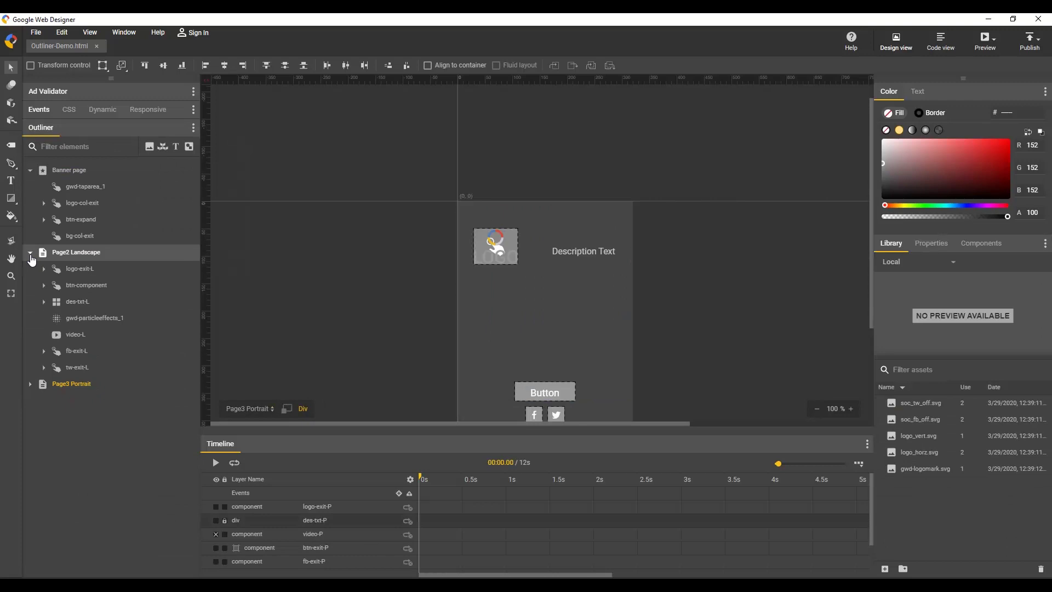
alt+click(30, 254)
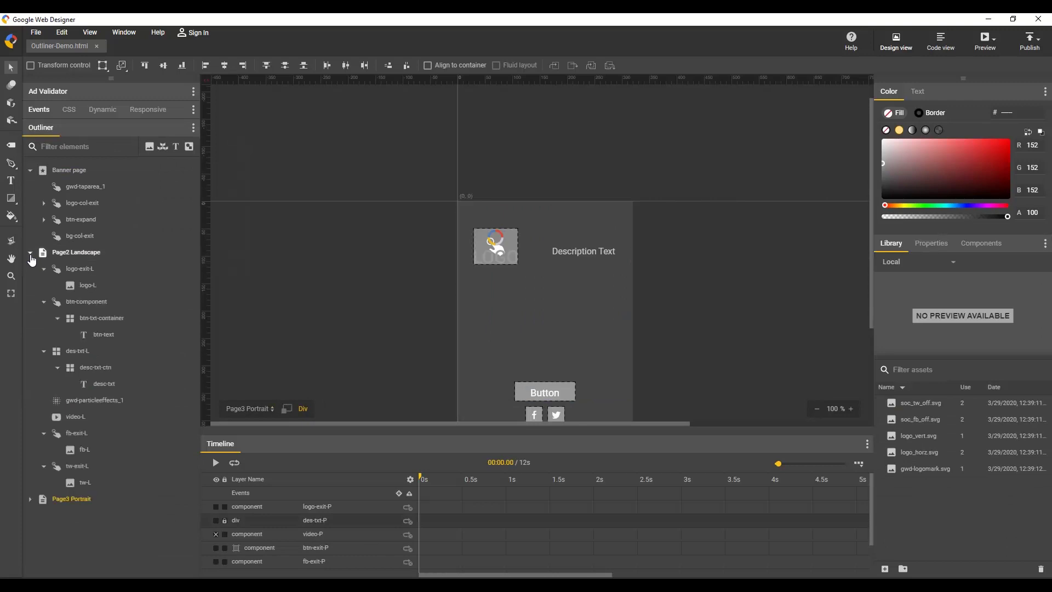
click(107, 384)
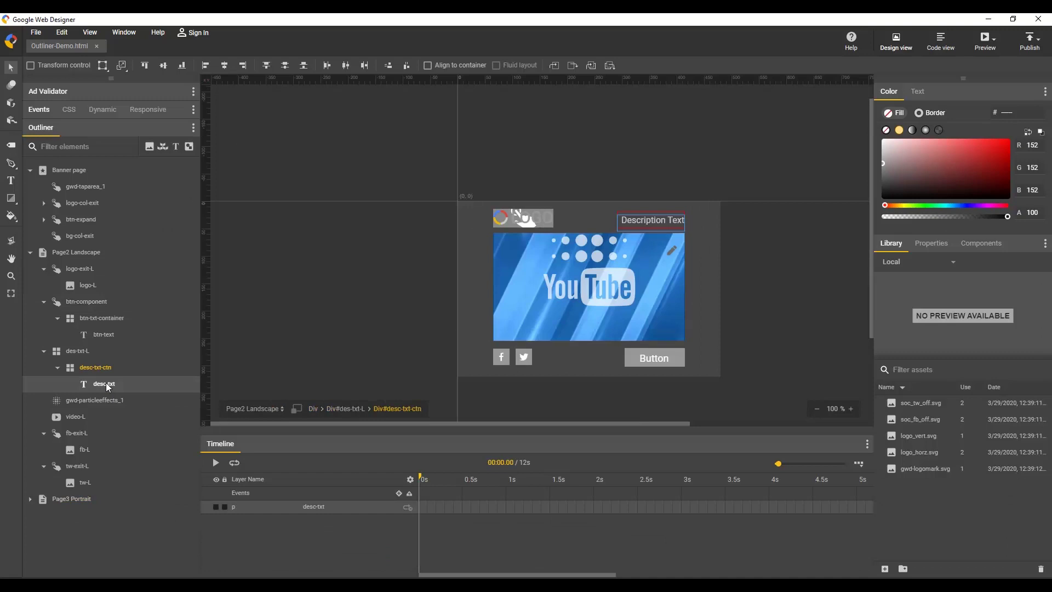
- Open the Banner page via btn-expand, hide the gwd-taparea_1 layer, then make it visible again
click(84, 219)
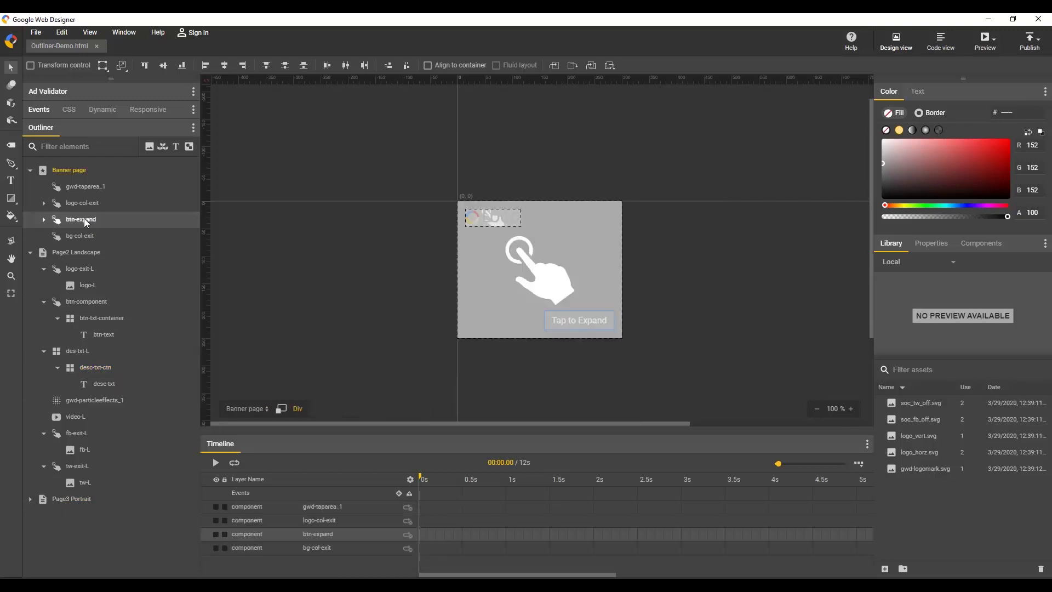
click(522, 329)
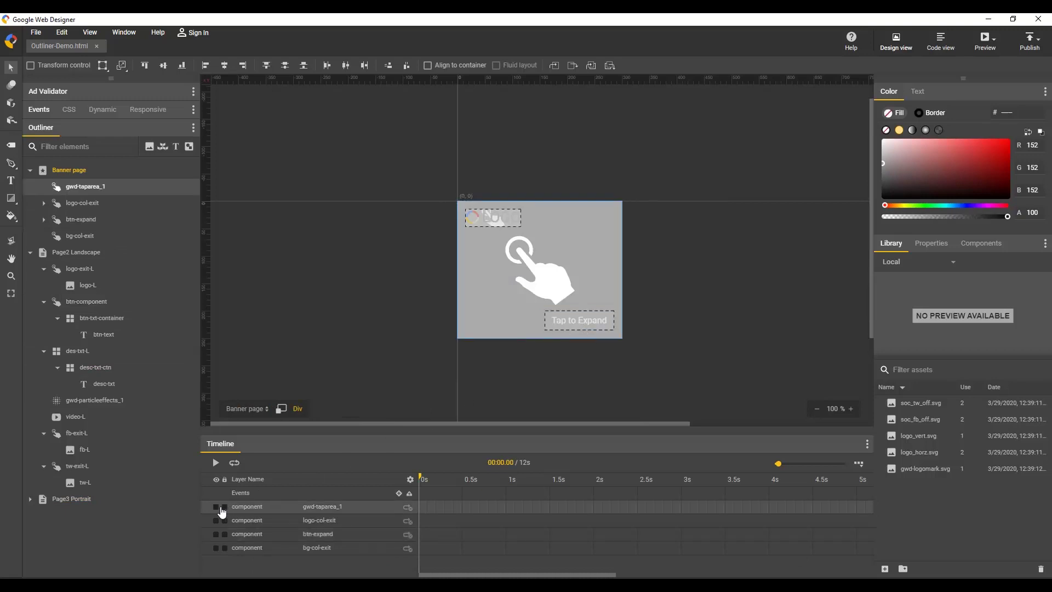
click(217, 508)
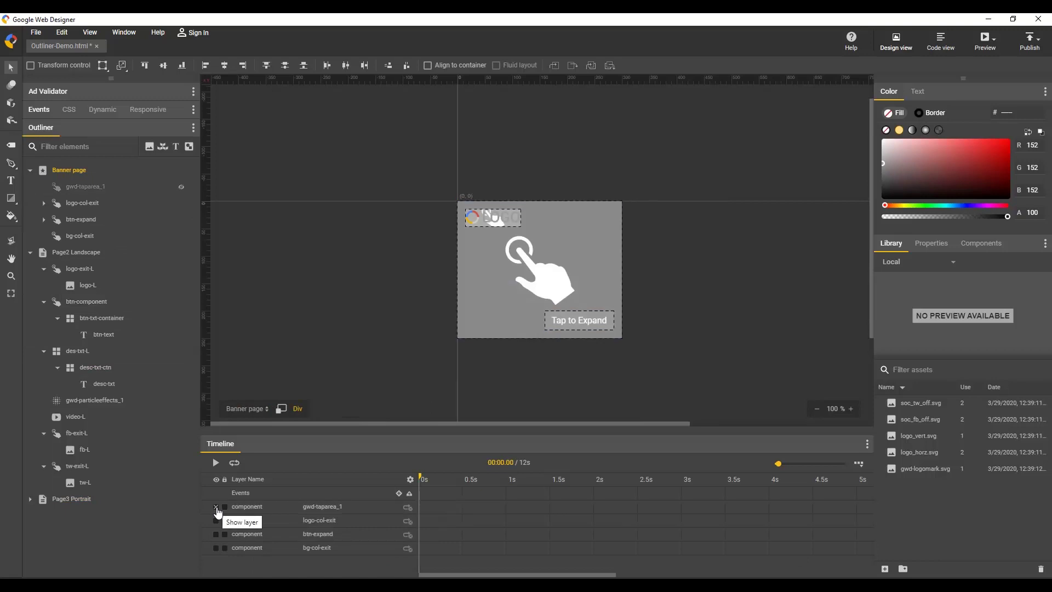
click(580, 328)
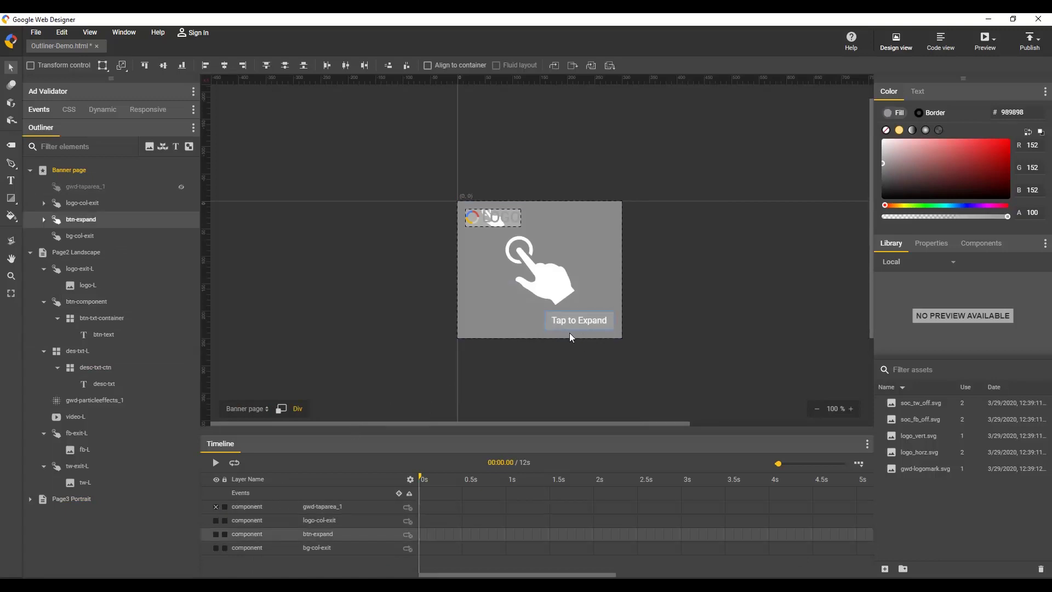
click(216, 507)
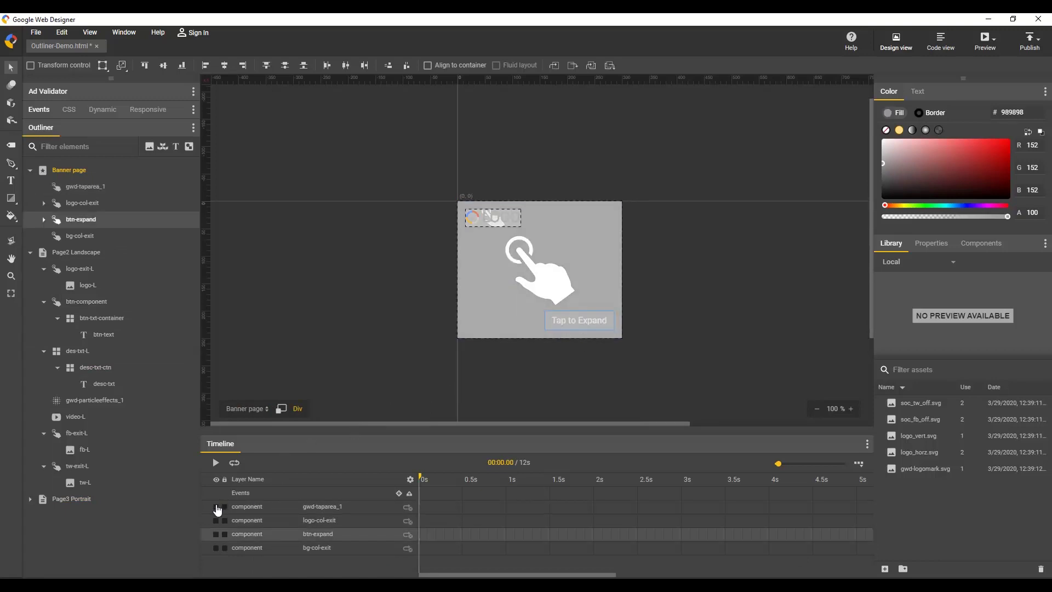
- Collapse Banner page, reduce Page2 Landscape to its direct children, and select logo-exit-L
click(32, 172)
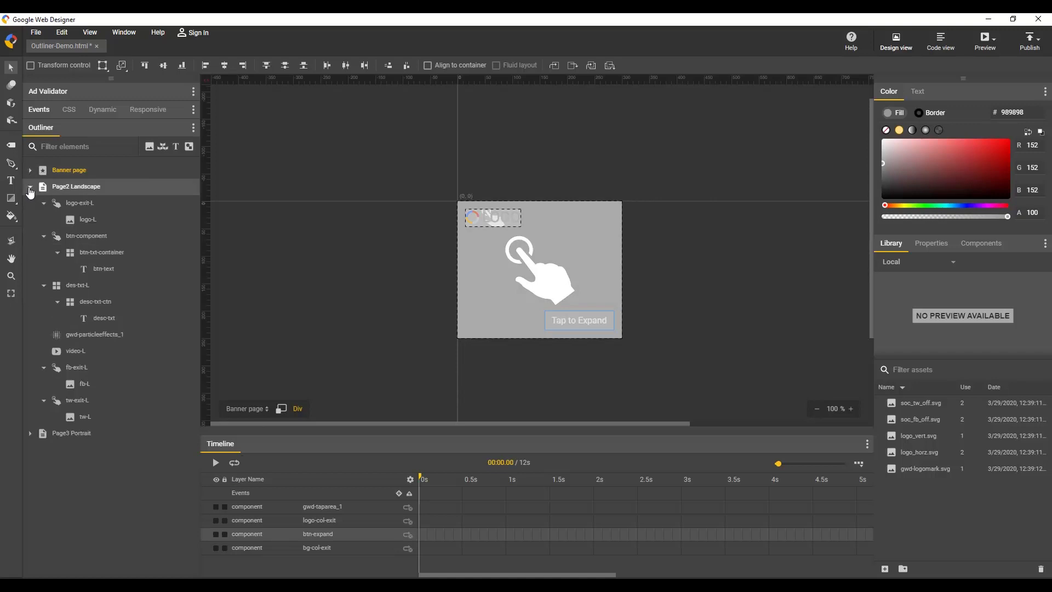
click(30, 188)
click(30, 189)
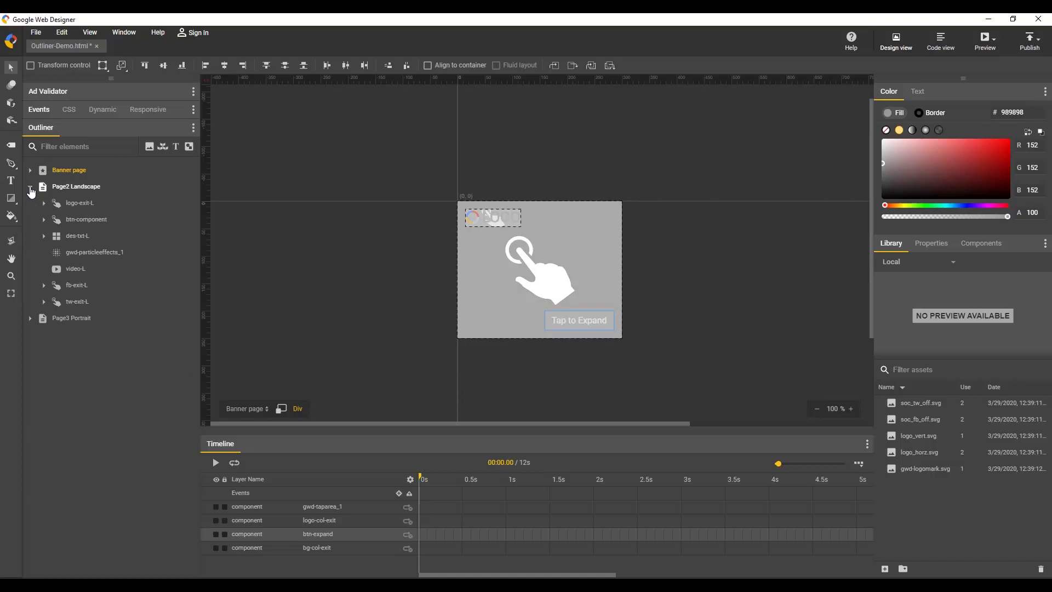
click(73, 205)
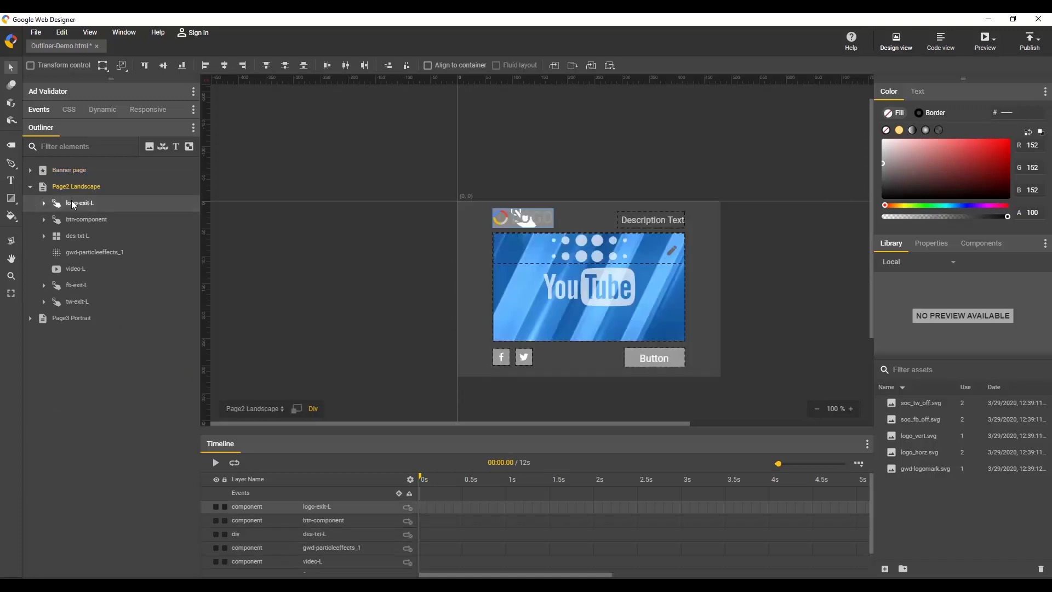
- Practise multi-selecting Page2 Landscape rows, ending with des-txt-L through tw-exit-L selected
click(315, 537)
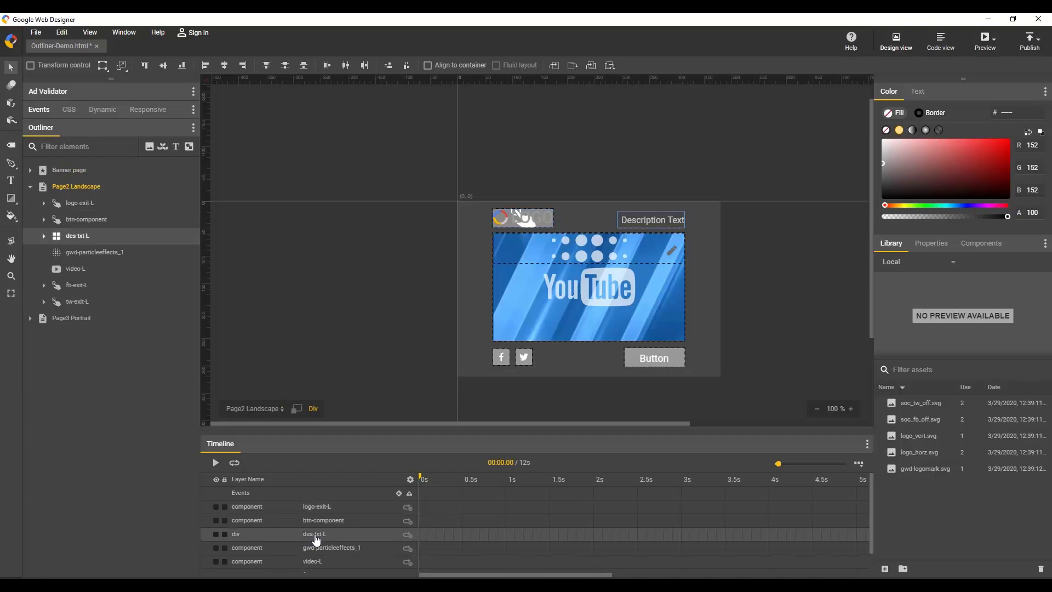
click(560, 326)
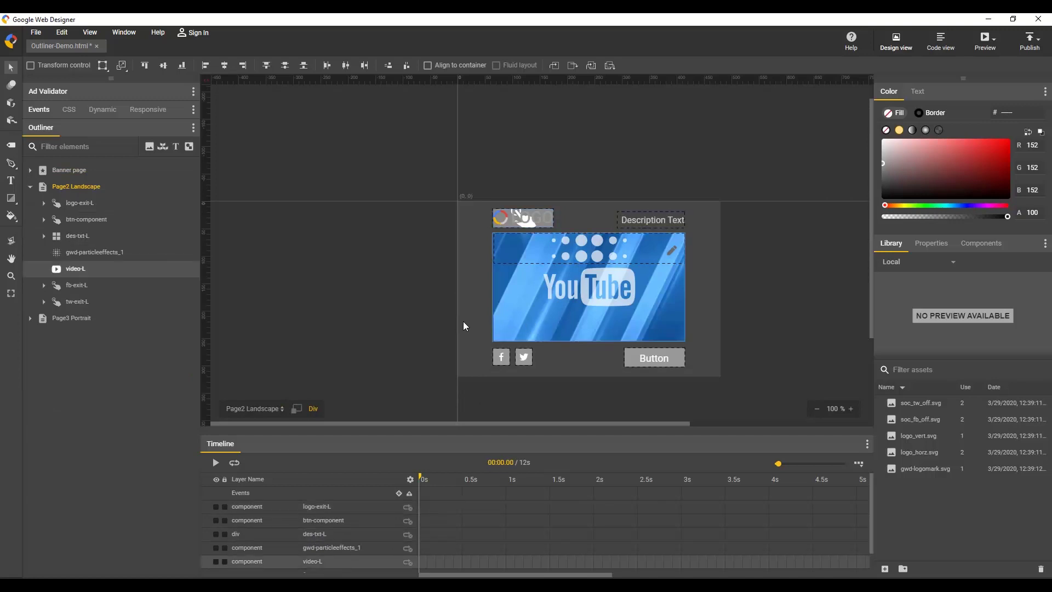
ctrl+click(112, 304)
ctrl+click(110, 268)
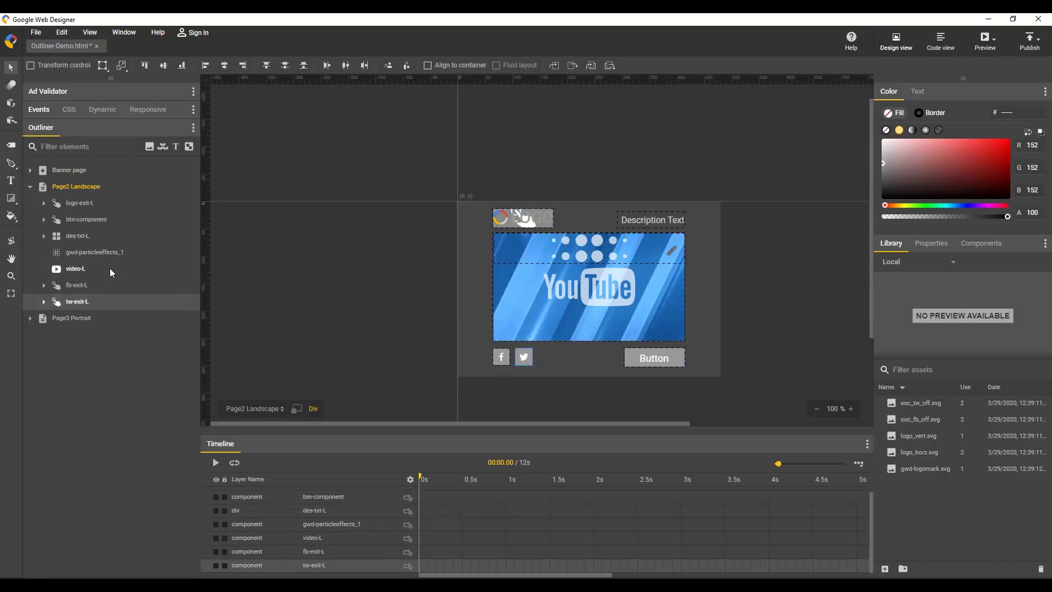
shift+click(103, 236)
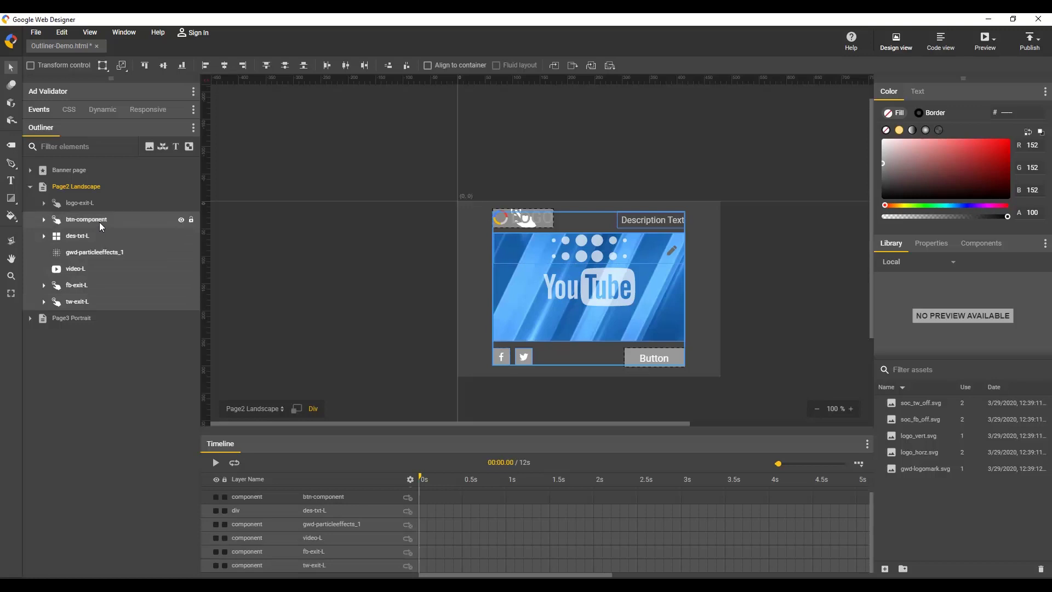
- Expand btn-component and btn-txt-container to select btn-text, then return to the Page2 Landscape level
click(99, 221)
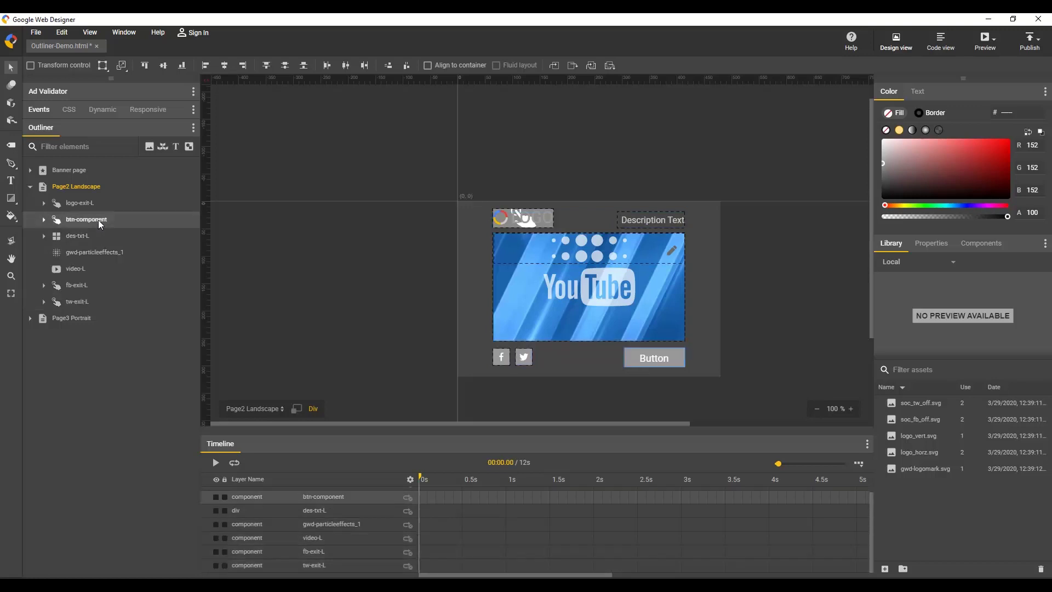
click(44, 219)
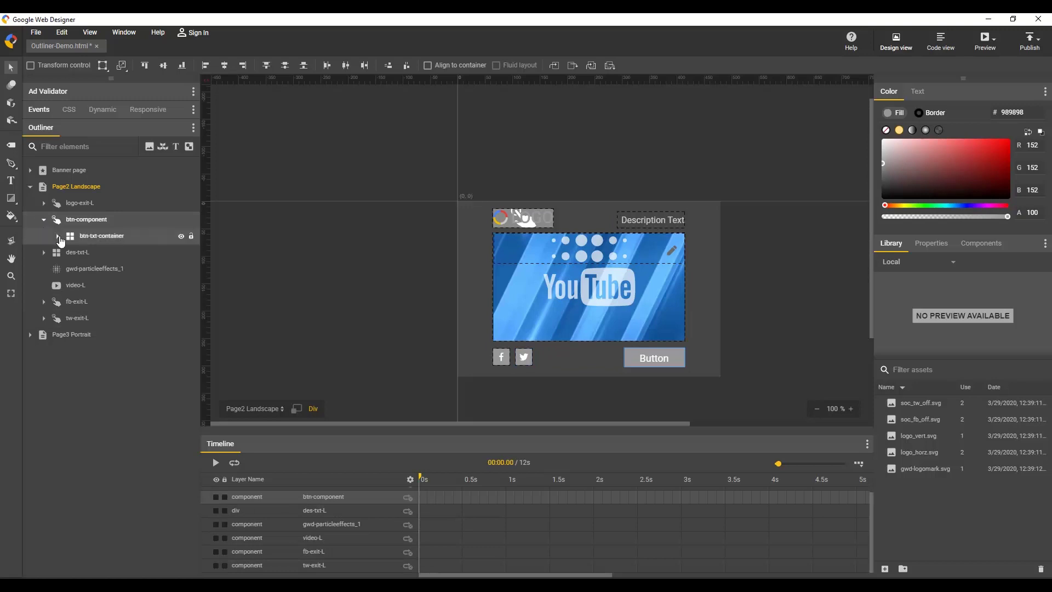
click(57, 236)
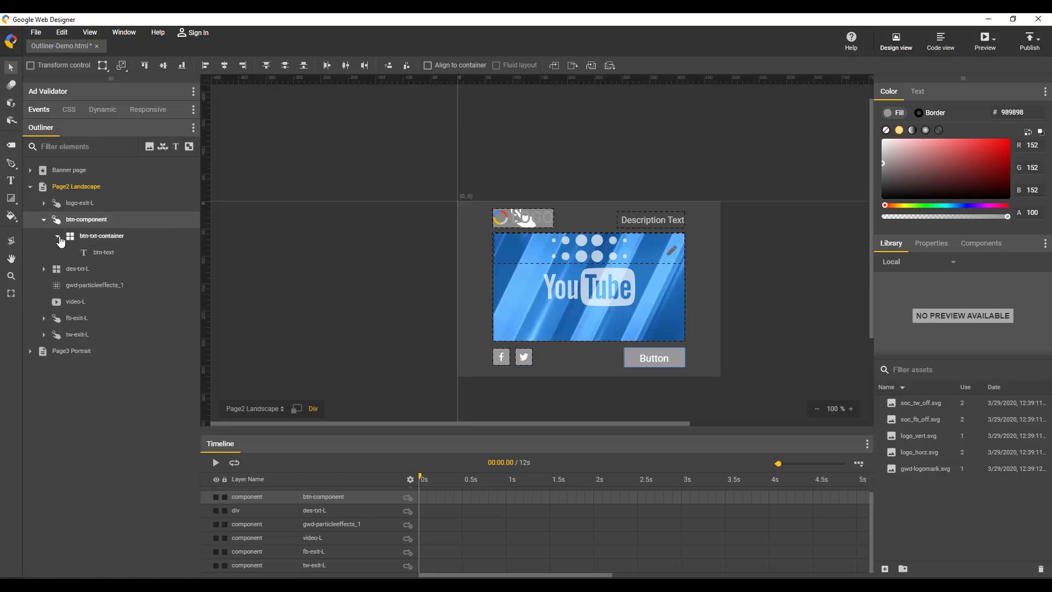
click(101, 251)
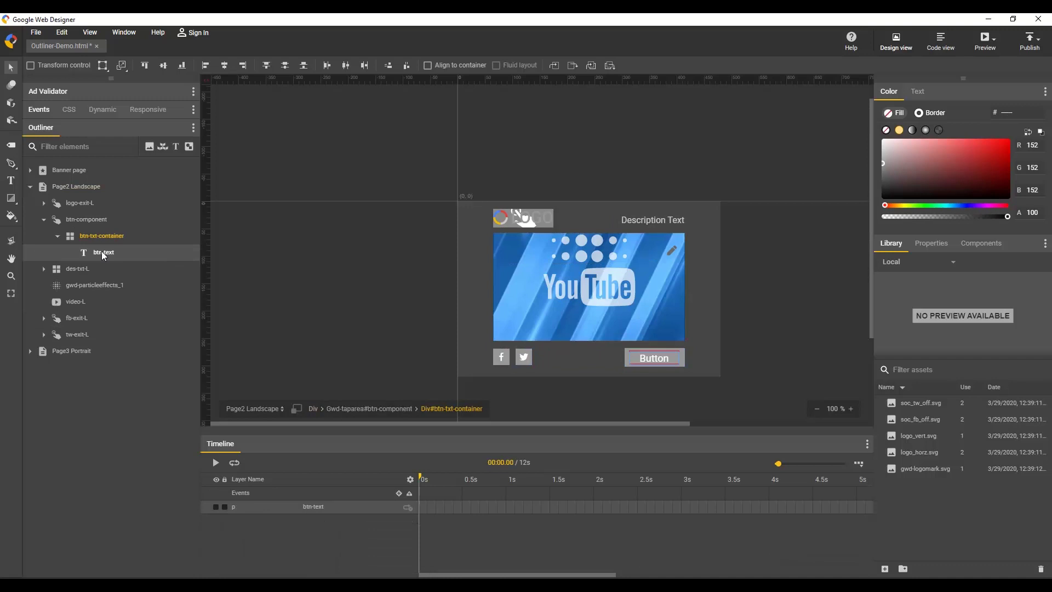
click(375, 414)
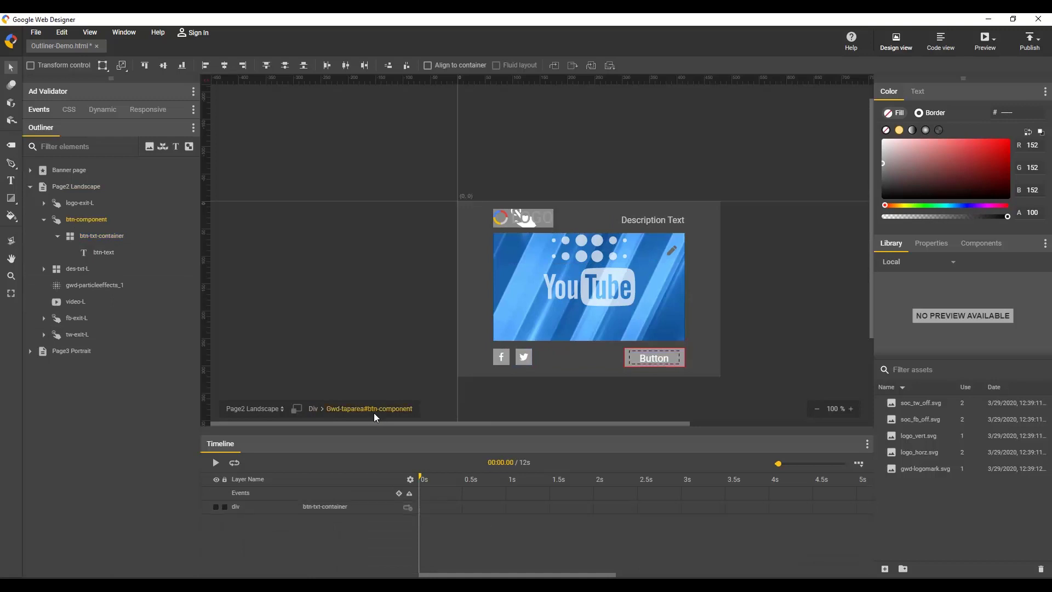
click(314, 409)
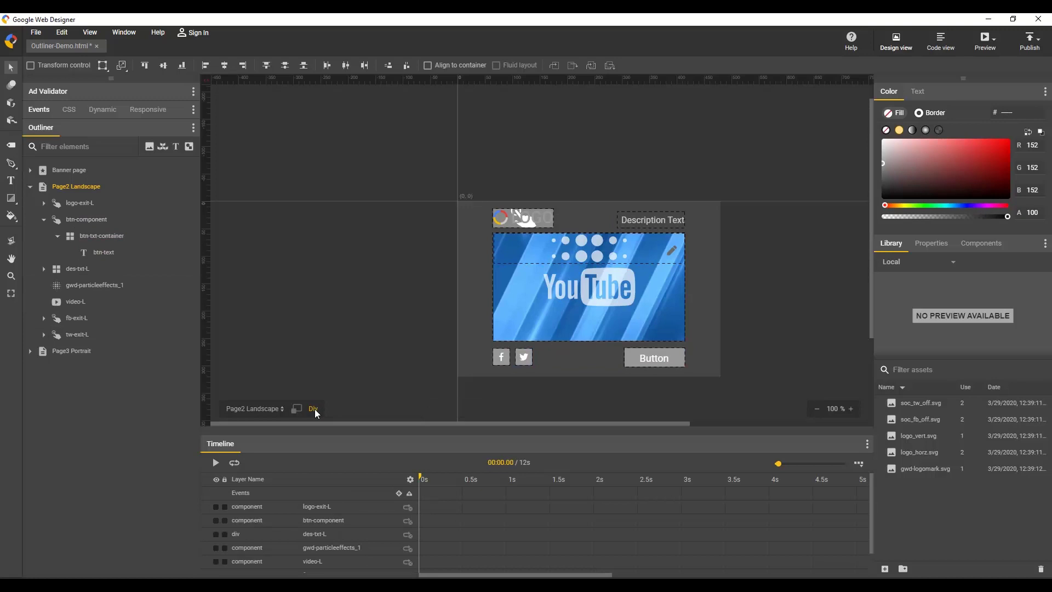
- Move logo-exit-L below tw-exit-L, try nesting it in btn-txt-container, then undo that nesting
click(58, 237)
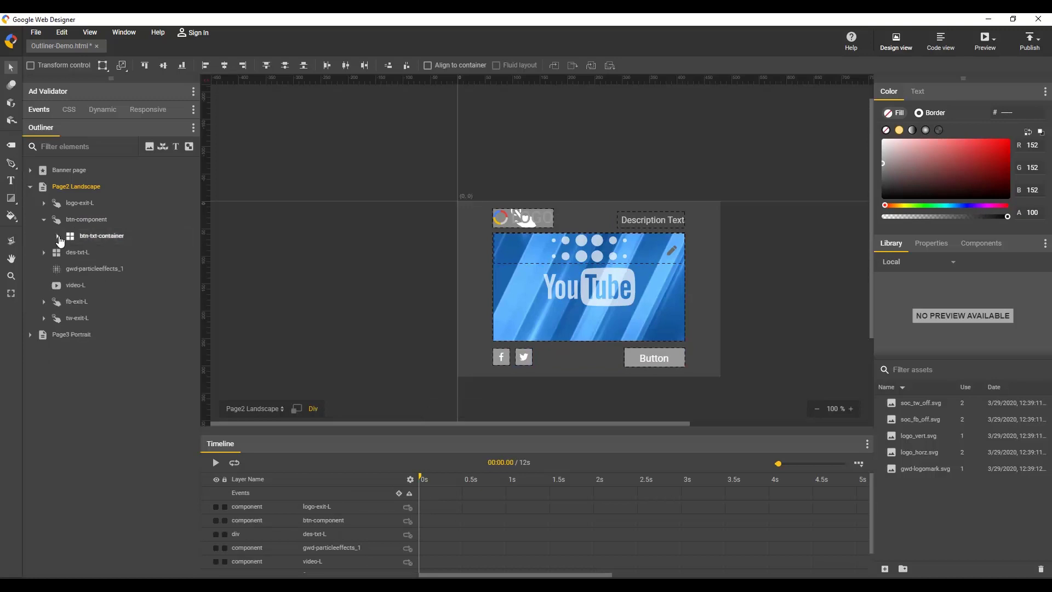
click(76, 204)
drag(77, 205, 80, 323)
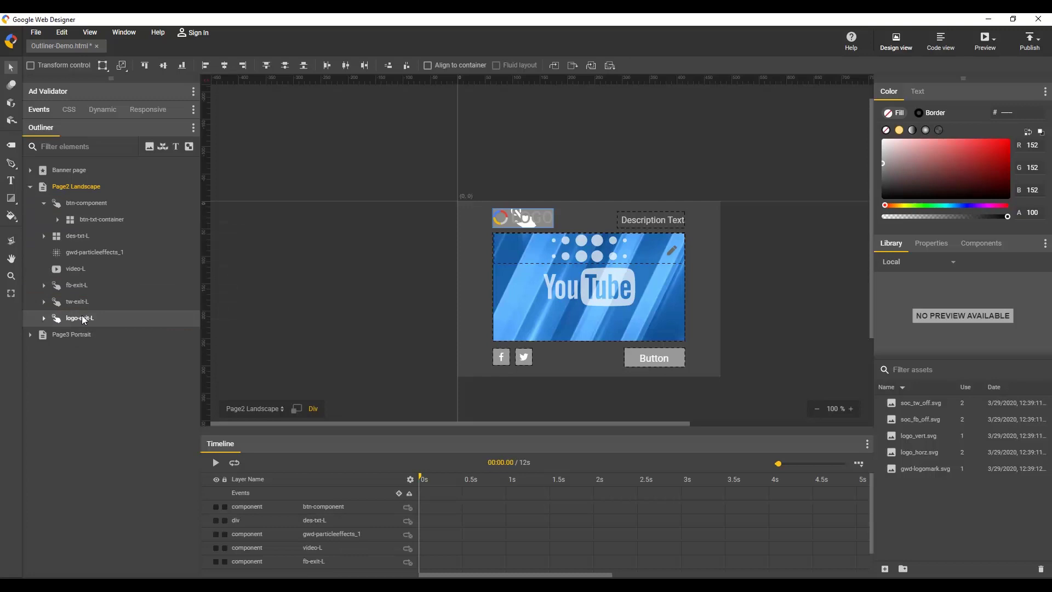
drag(84, 321, 106, 221)
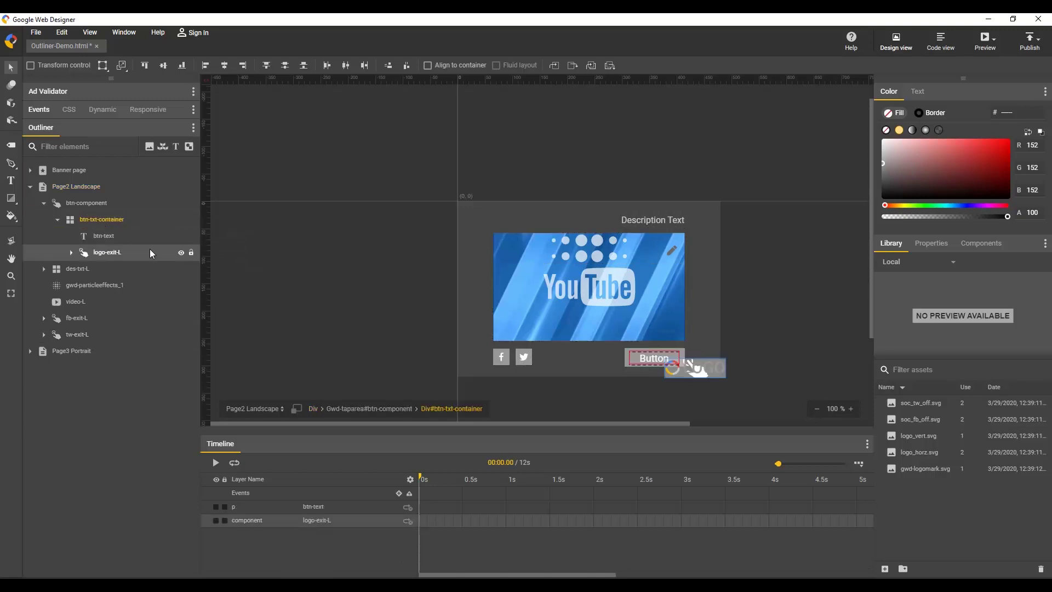
key(ctrl+z)
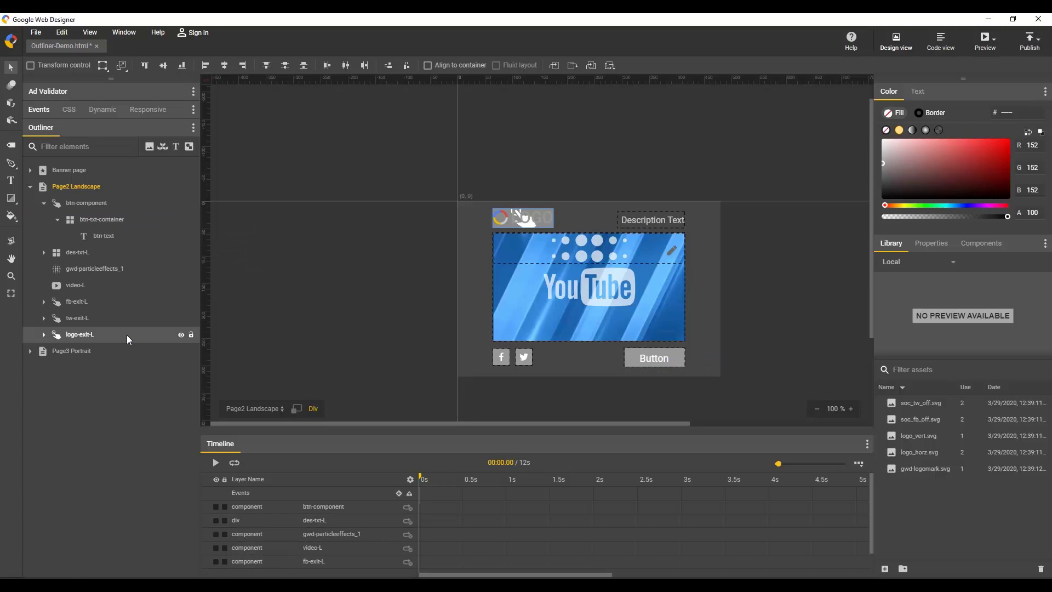
click(133, 234)
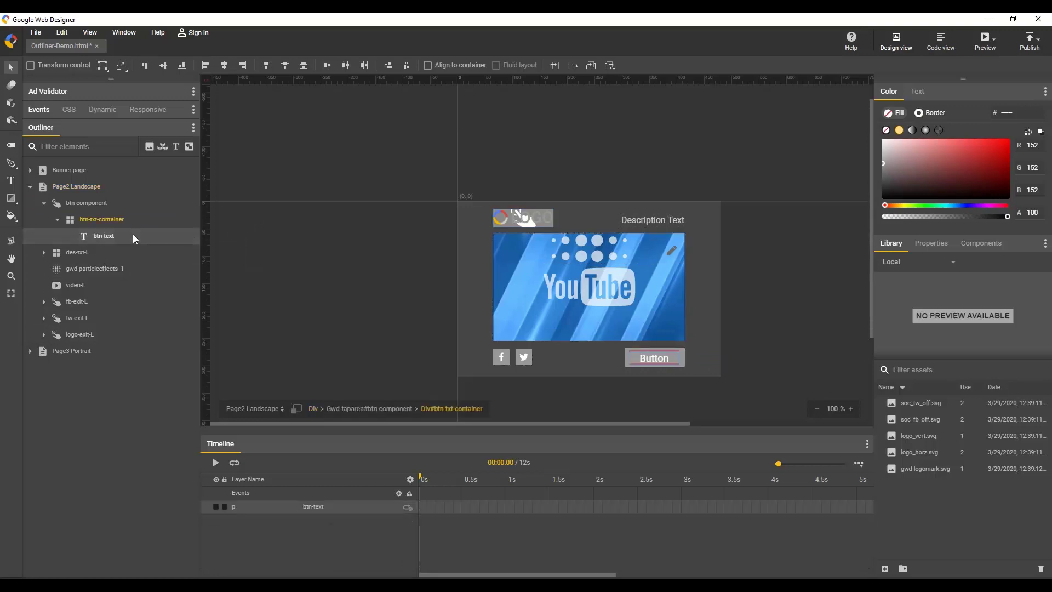
key(ctrl+v)
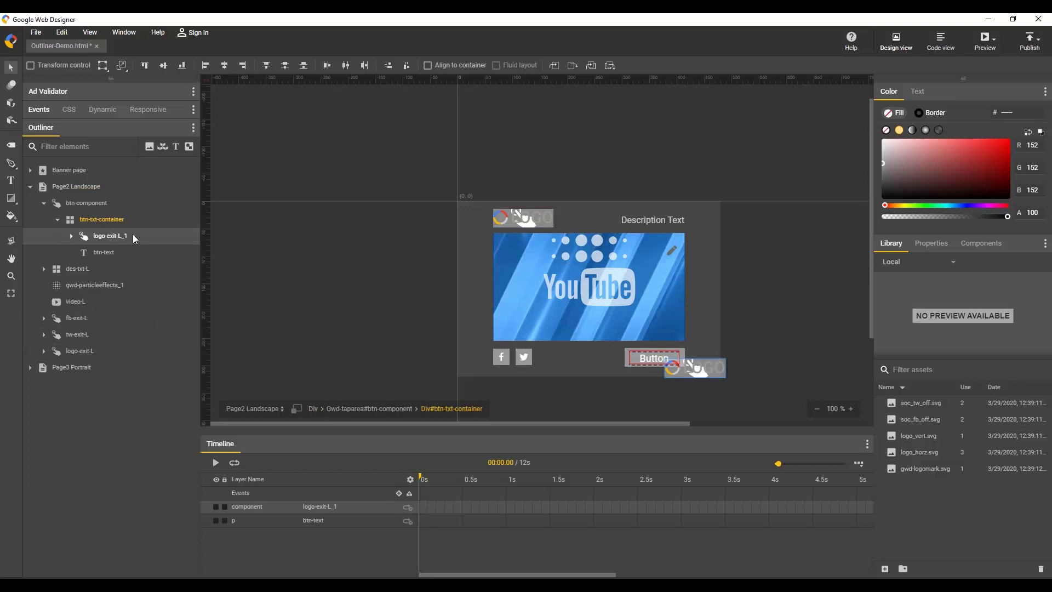
key(Delete)
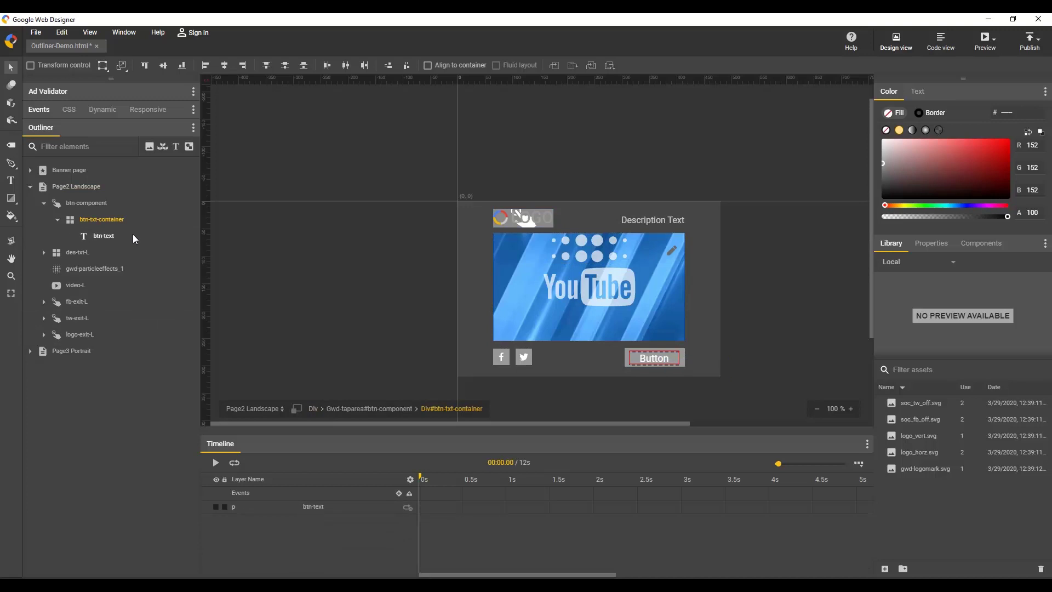
right_click(125, 336)
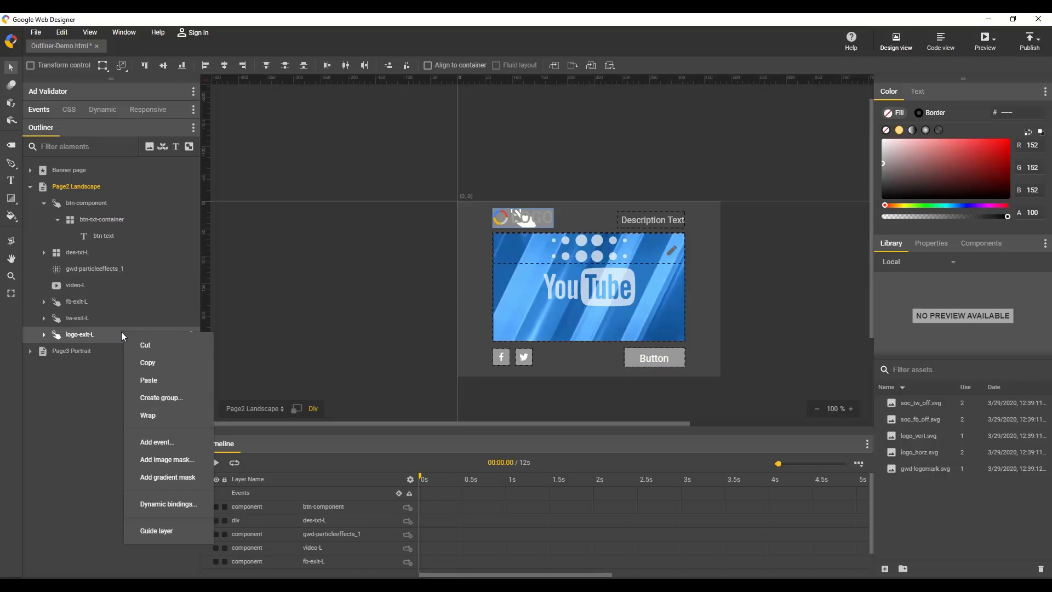
click(123, 267)
double_click(117, 267)
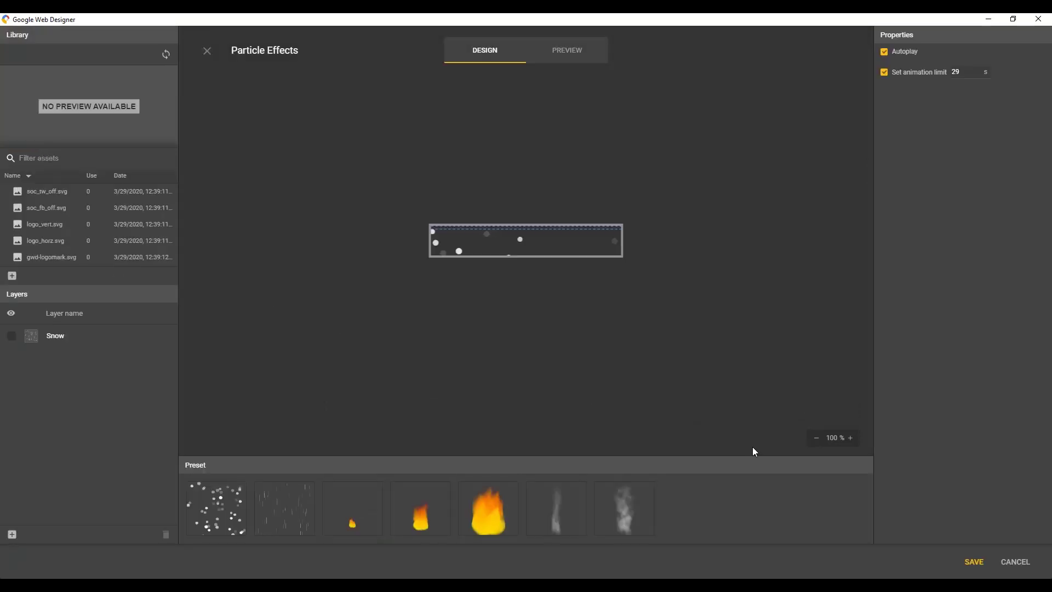
click(1012, 560)
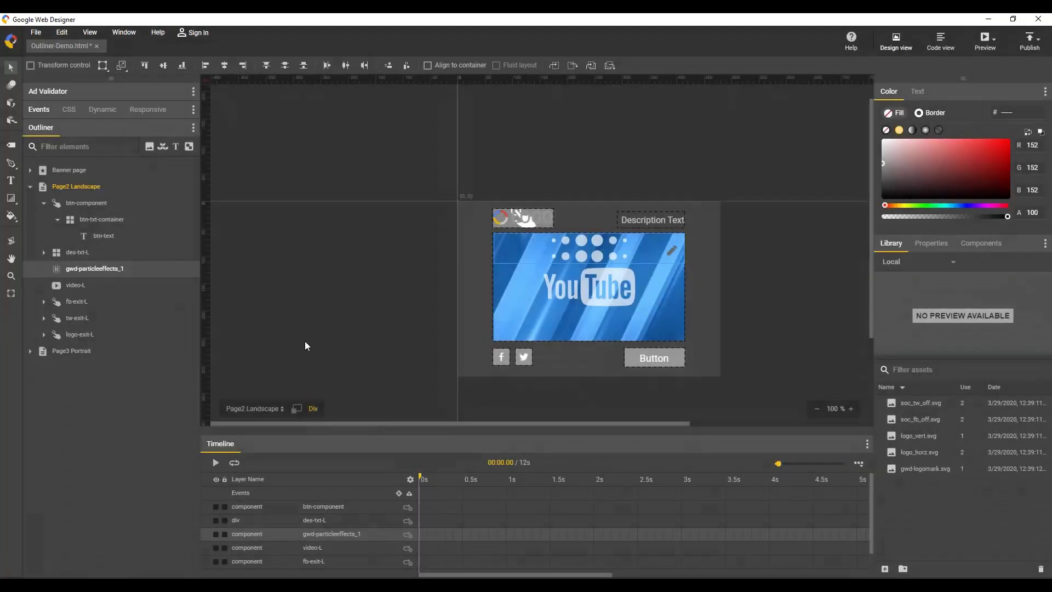
- Expand Page3 Portrait and logo-exit-P to reveal the nested logo-image
click(30, 351)
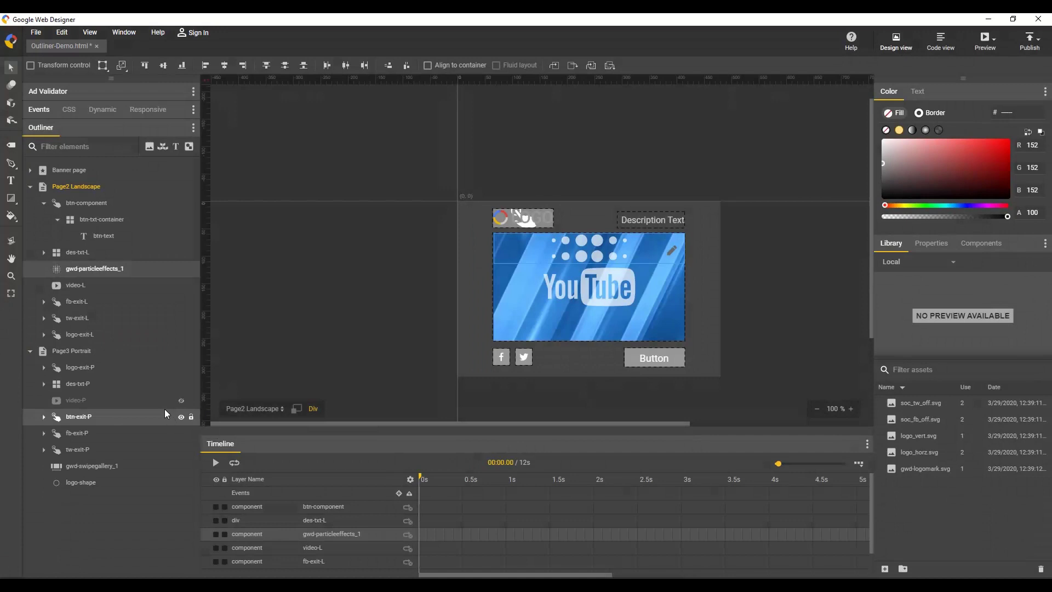
click(44, 367)
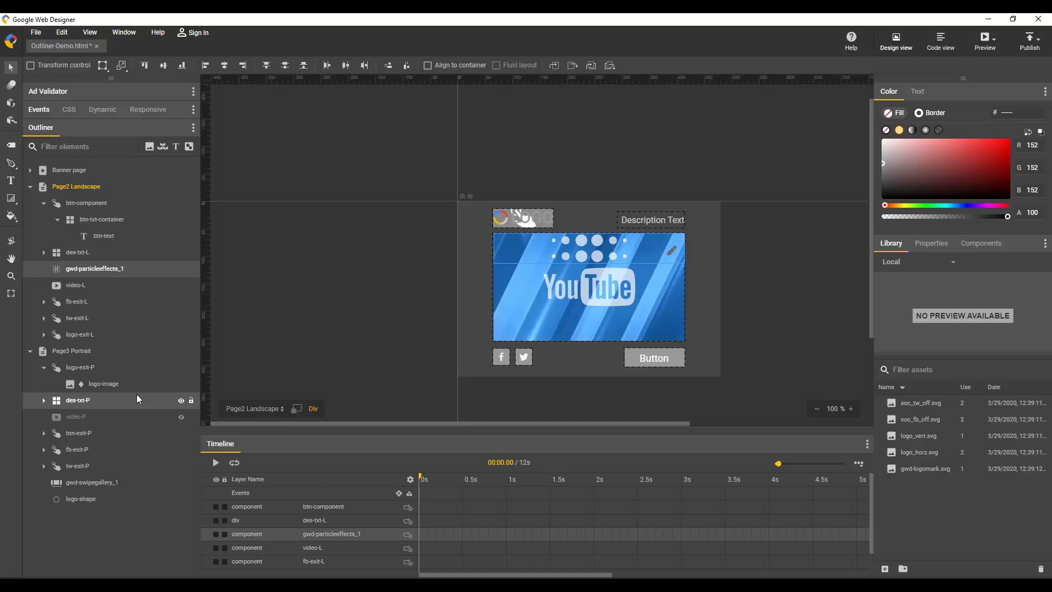
- Filter the tree to image elements, expand Banner page and logo-col-exit, and select its logo
click(148, 146)
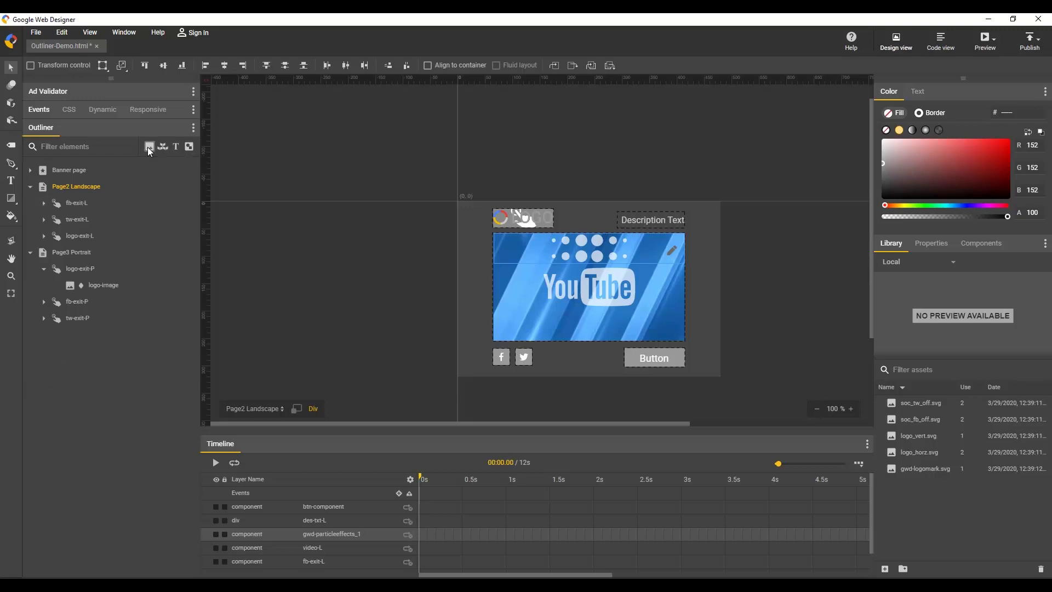
click(31, 170)
click(44, 186)
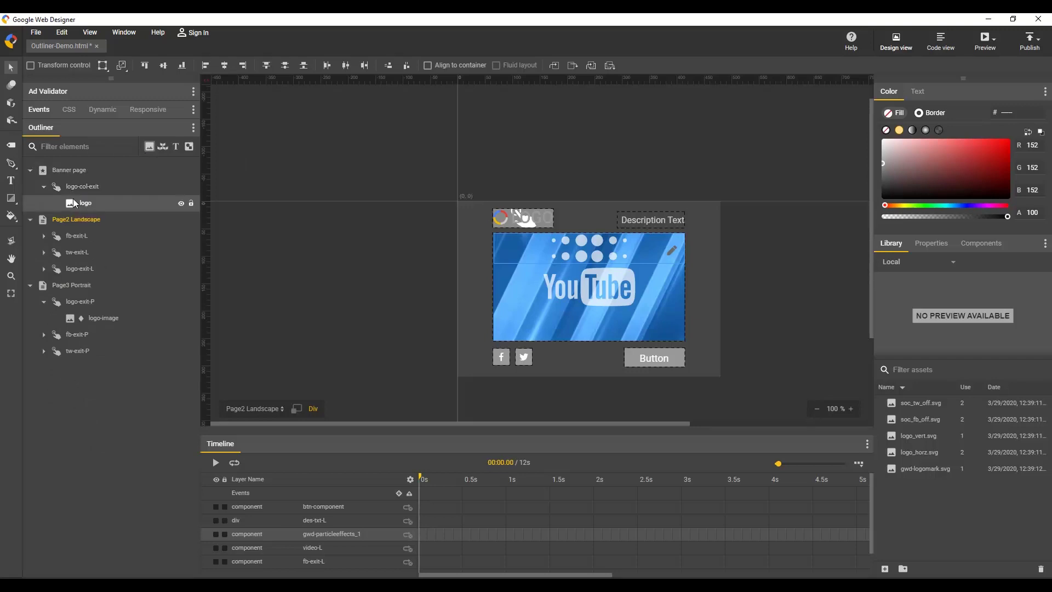
click(84, 203)
- Try the component, text and shape filters in turn, then turn them all off
click(162, 146)
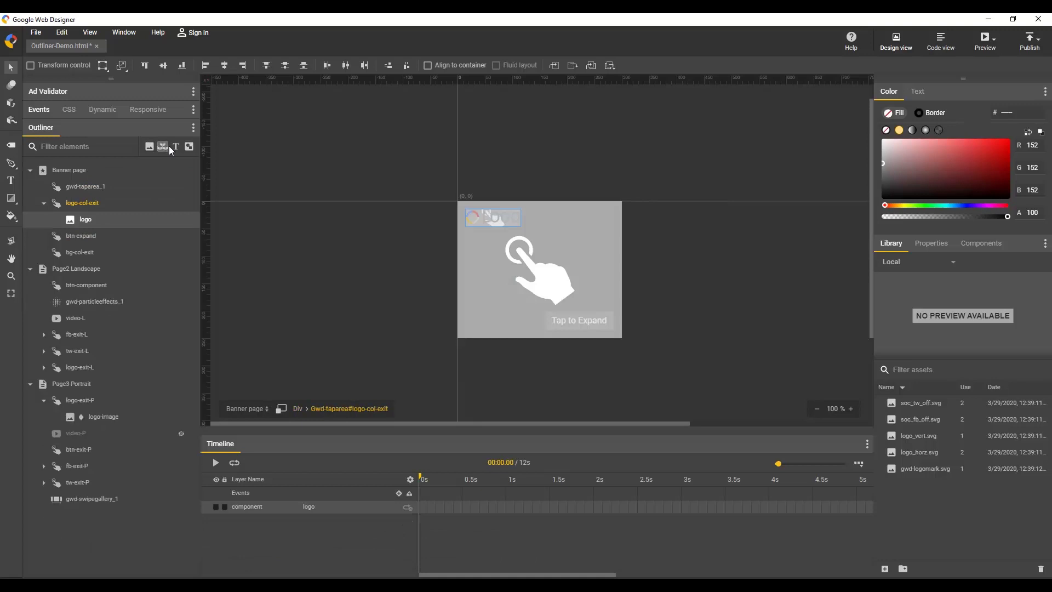
click(166, 145)
click(175, 146)
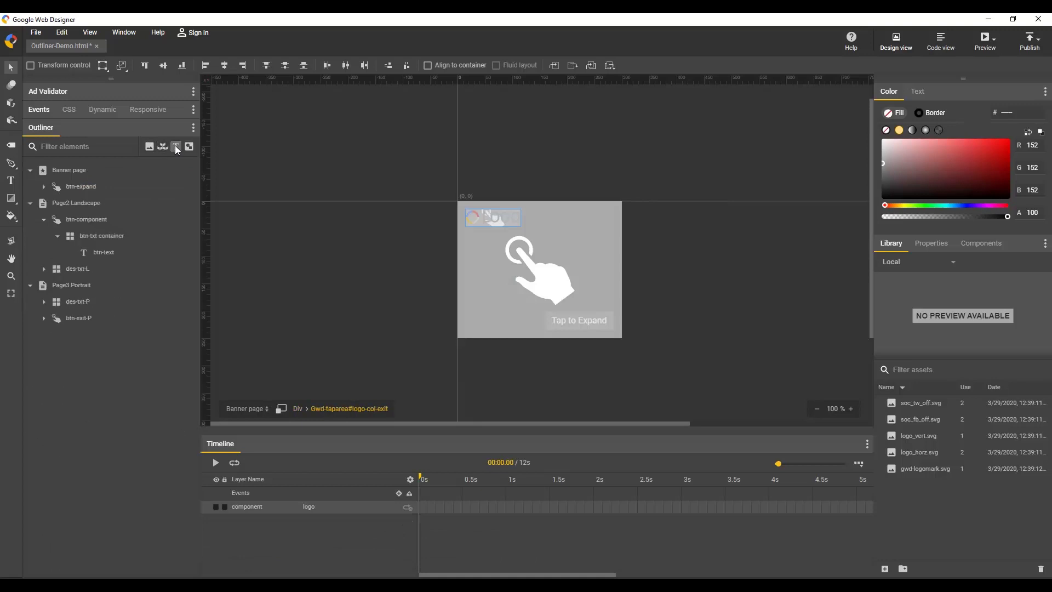
click(175, 146)
click(188, 147)
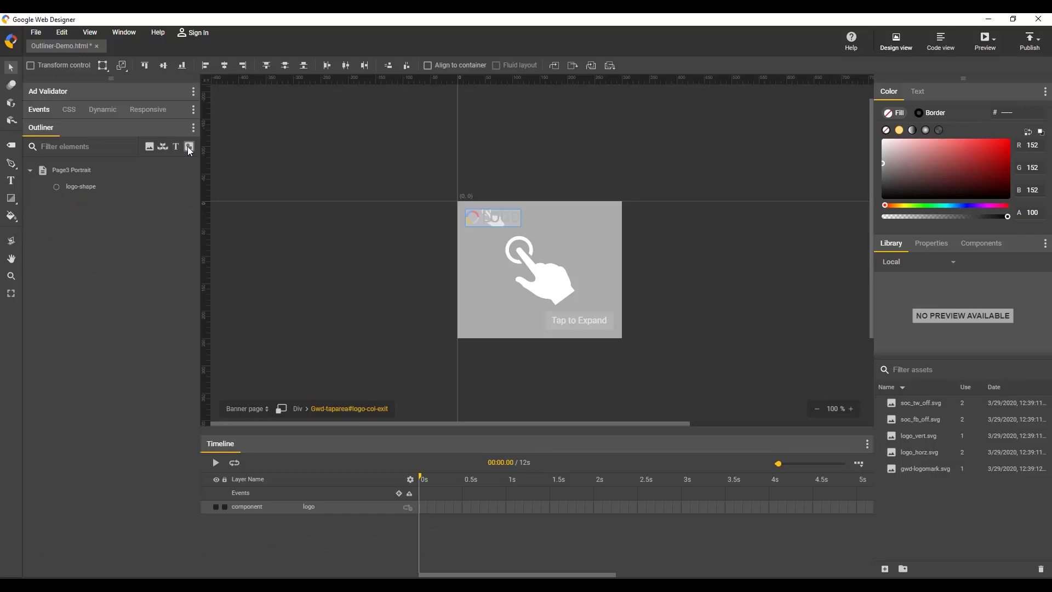
click(176, 146)
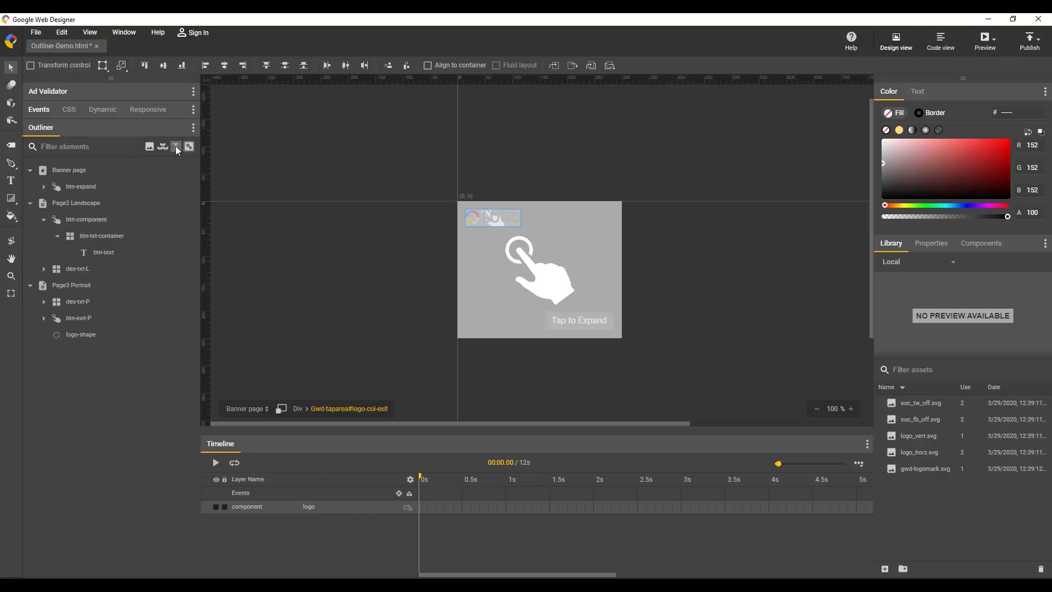
click(175, 146)
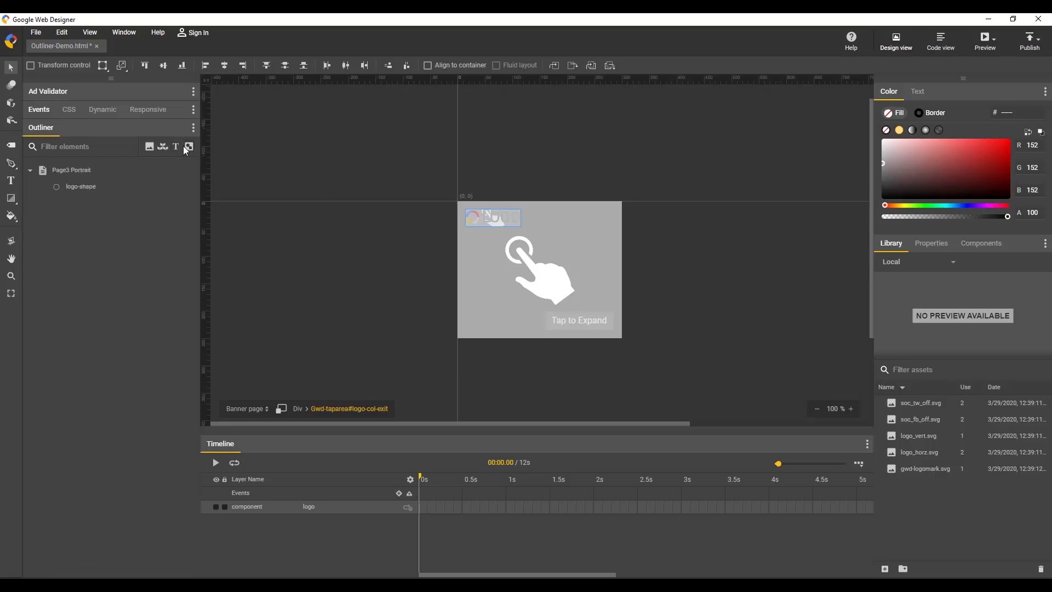
click(186, 146)
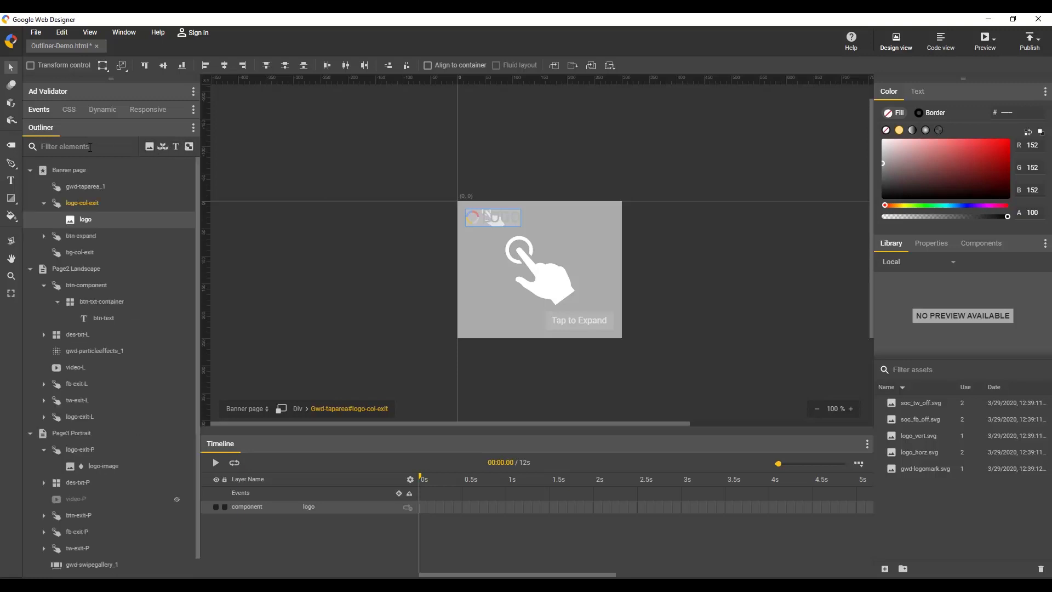
- Search the tree for 'logo', select gwd-swipegallery_1, toggle the shape filter, then clear the search
click(122, 146)
text(logo)
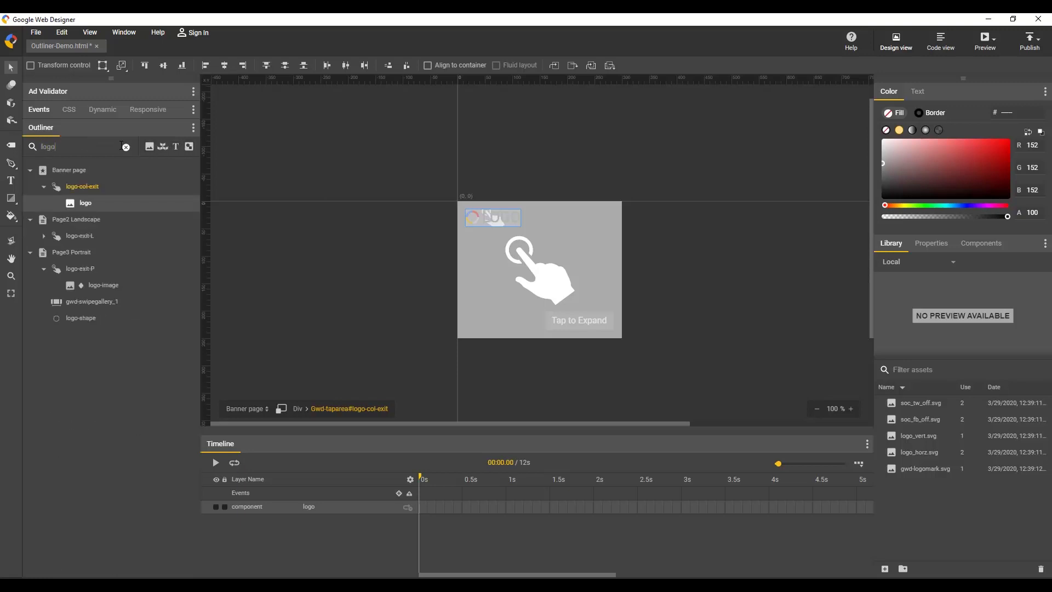
click(95, 302)
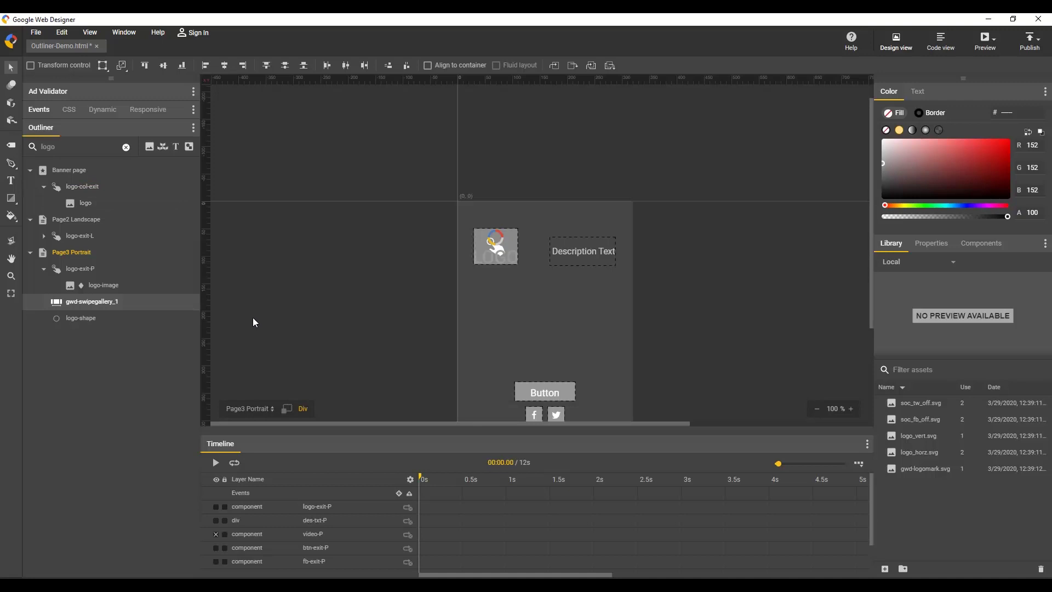
click(189, 147)
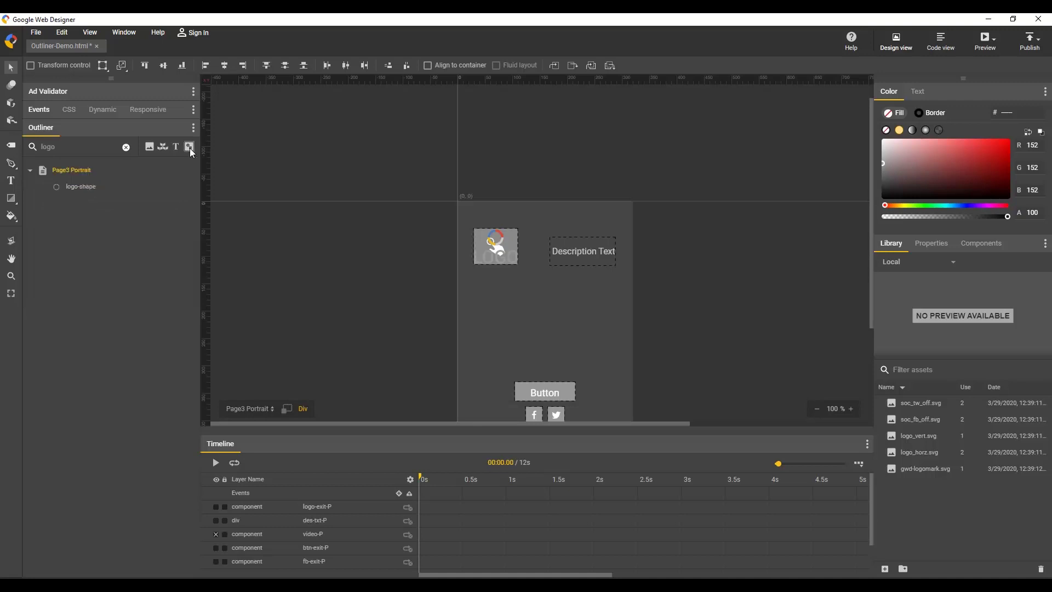
click(189, 146)
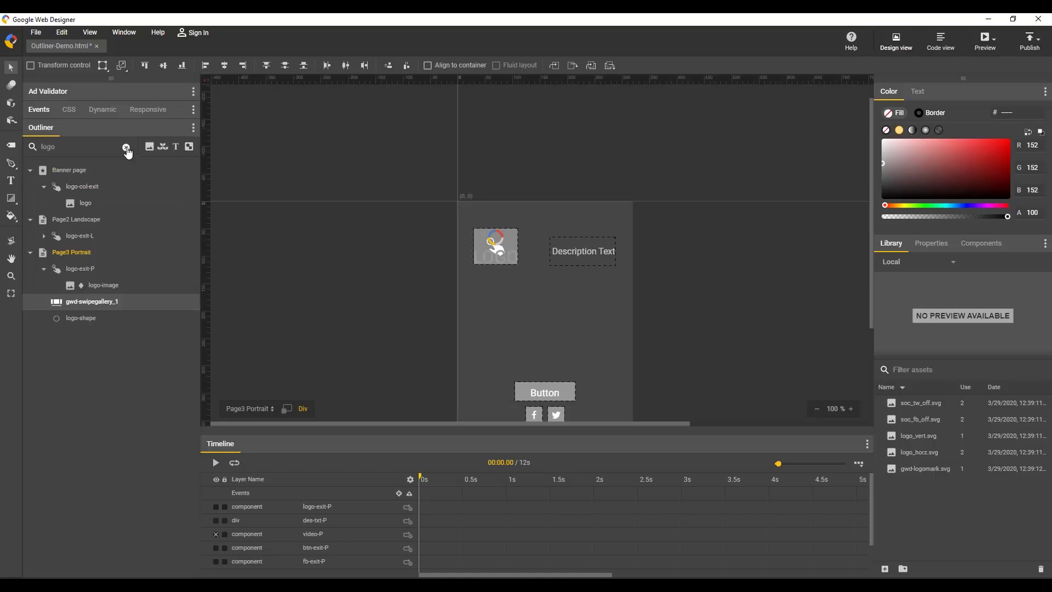
click(126, 147)
- Collapse logo-col-exit, btn-expand, Page2 Landscape and Page3 Portrait, then select Banner page elements
click(44, 204)
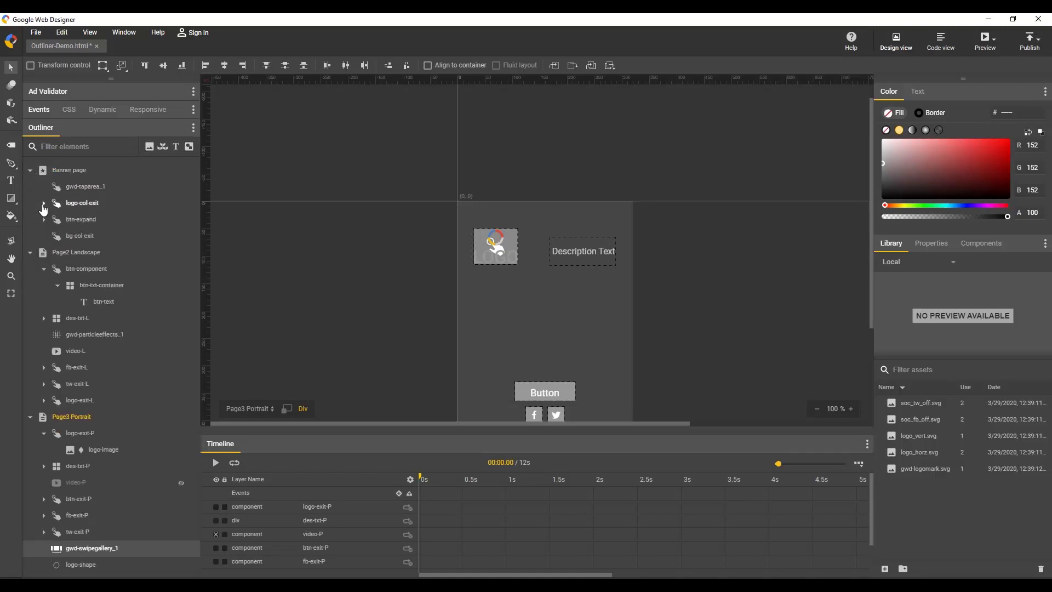
click(44, 219)
click(31, 252)
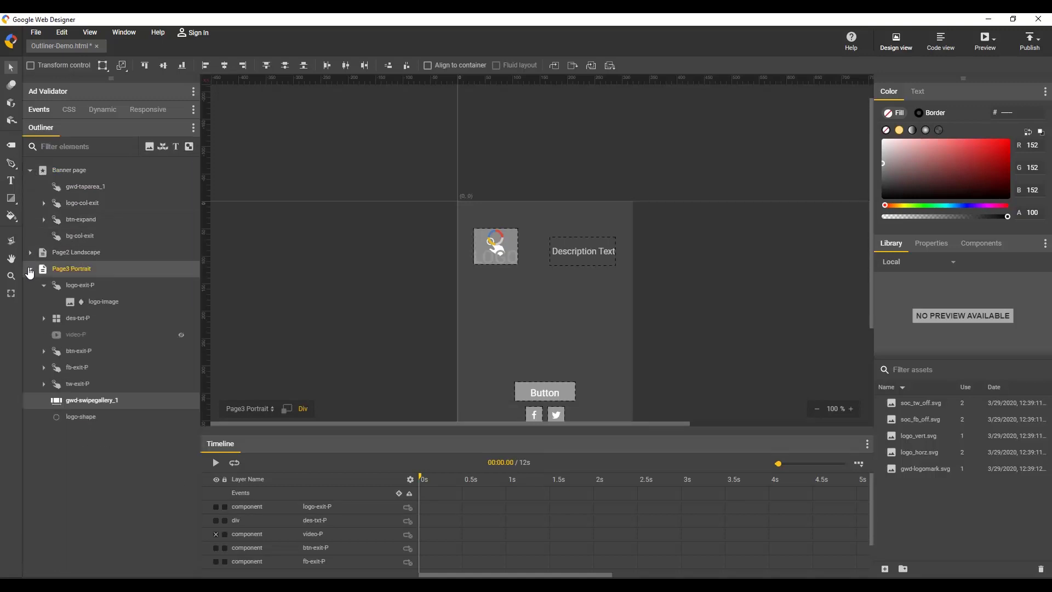
click(30, 269)
click(77, 187)
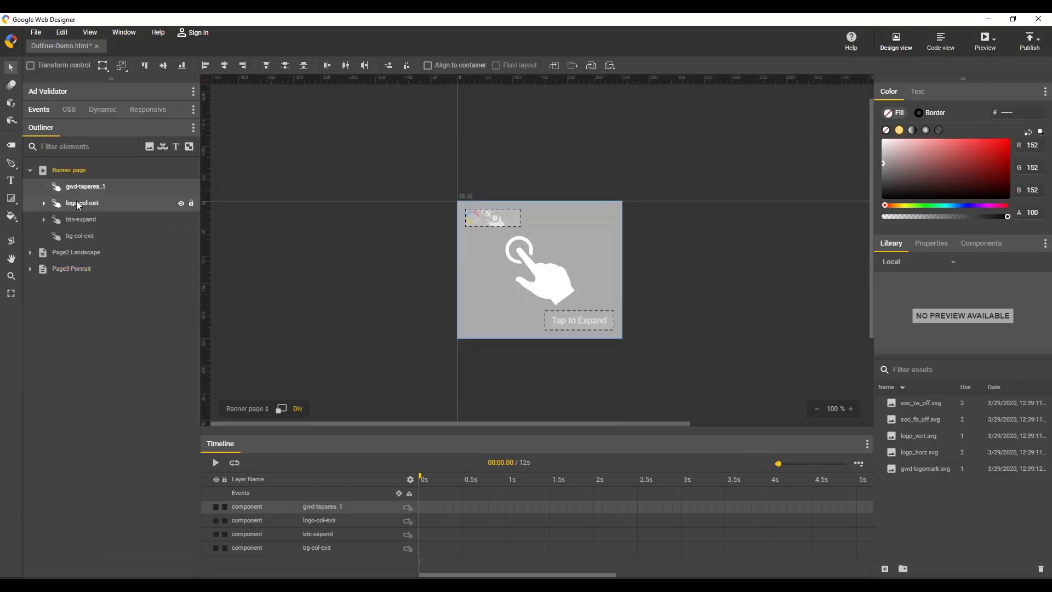
click(78, 204)
click(78, 219)
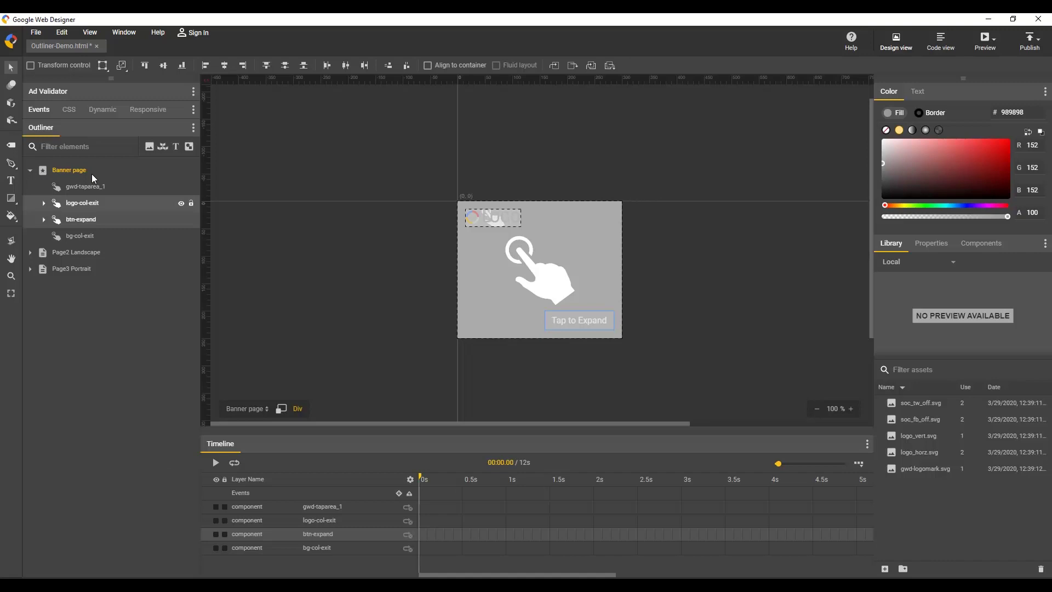
- Enable 'Sort elements in DOM order' in Design view preferences and save
click(63, 32)
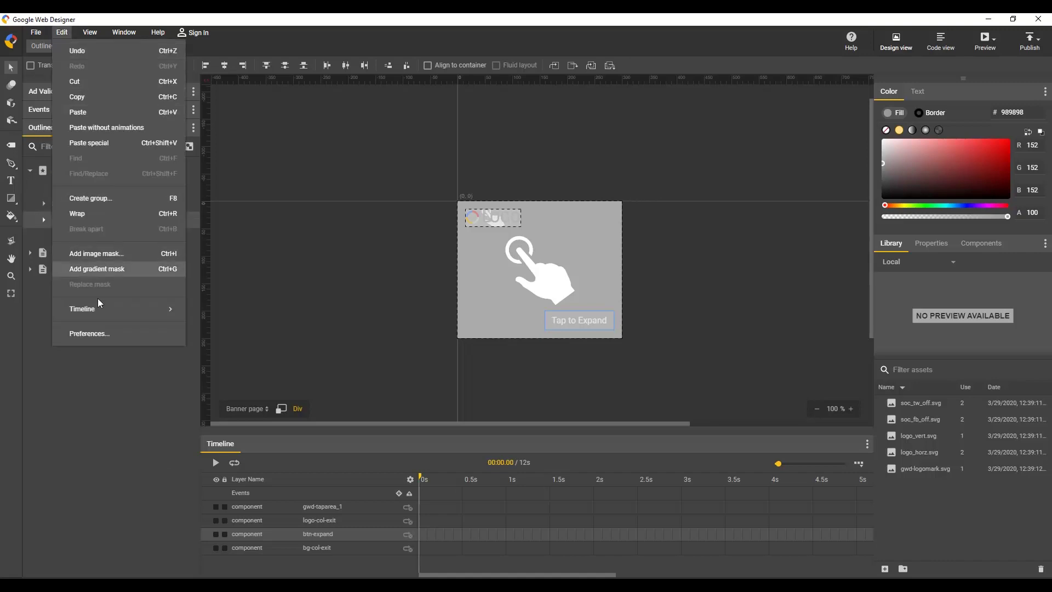
click(99, 332)
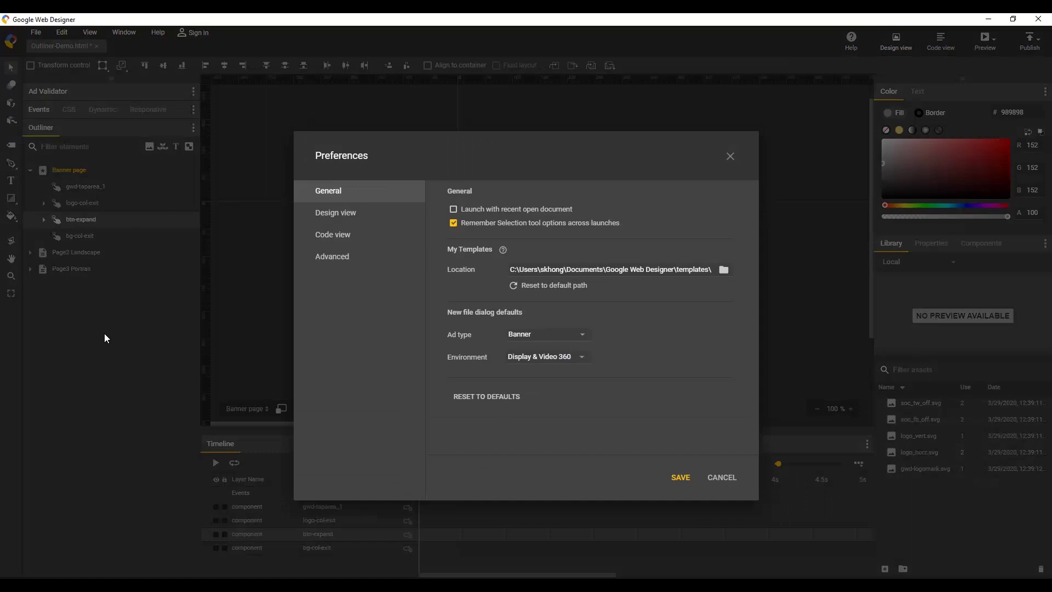
click(323, 219)
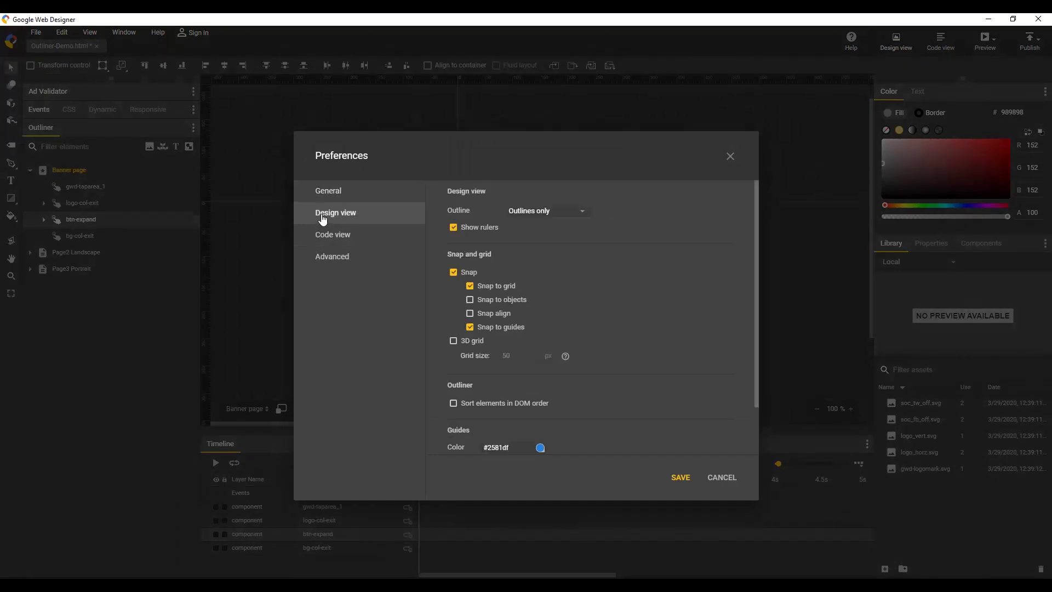
click(453, 404)
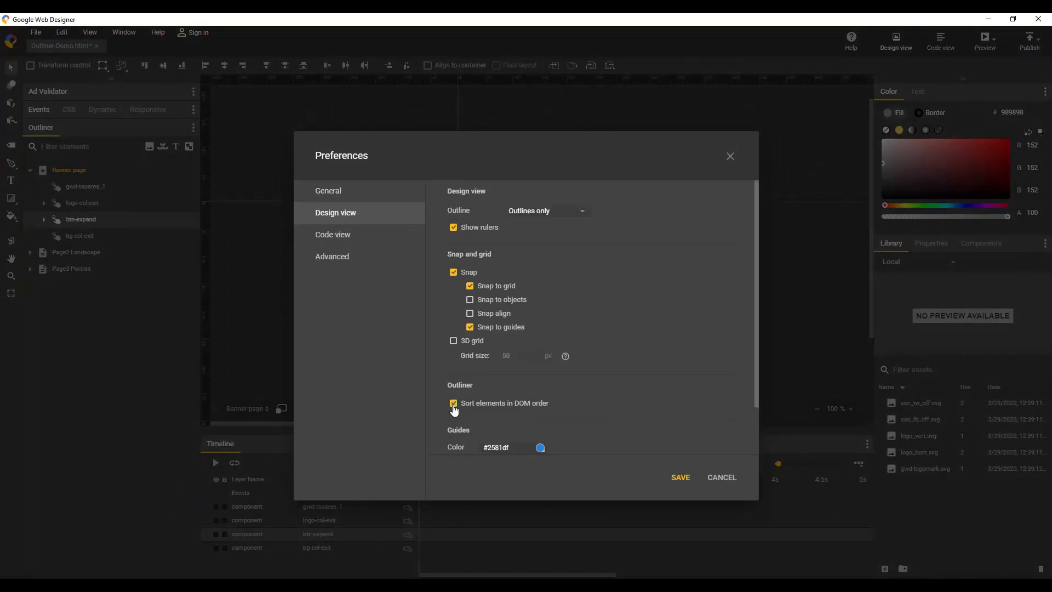
click(669, 471)
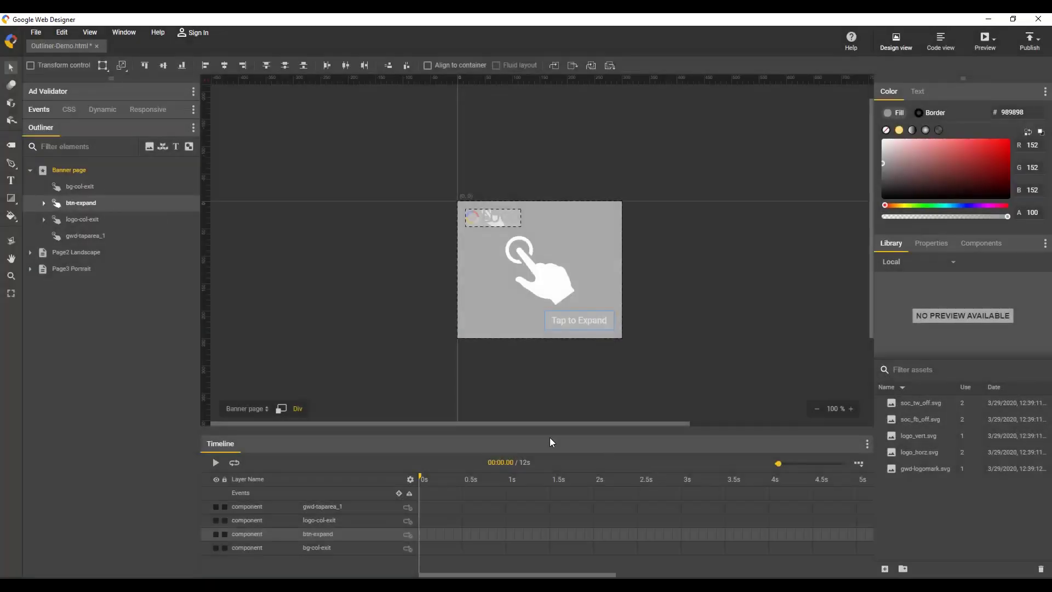
click(111, 189)
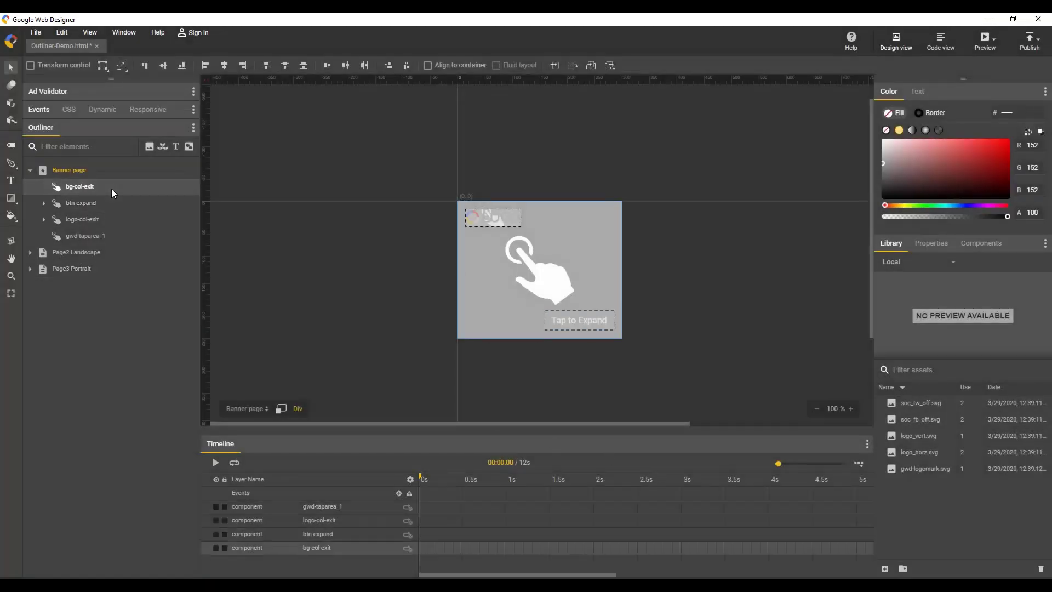